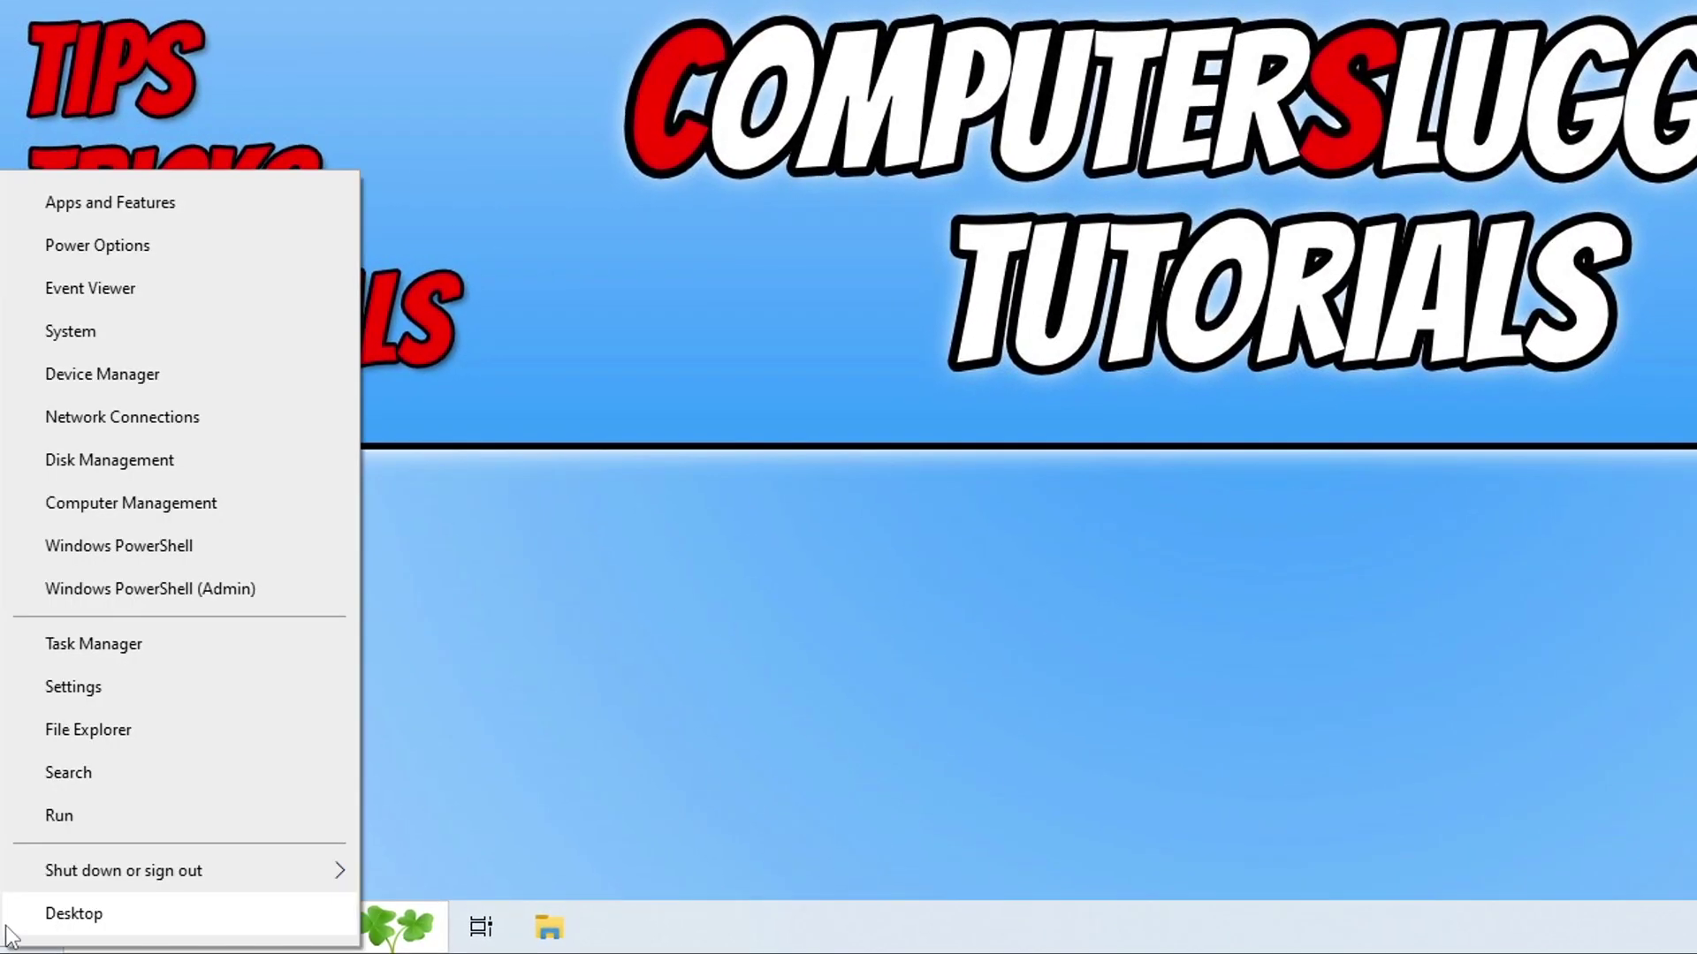
Open Windows Settings and go to the Windows Update page under Update & Security.
left_click(118, 700)
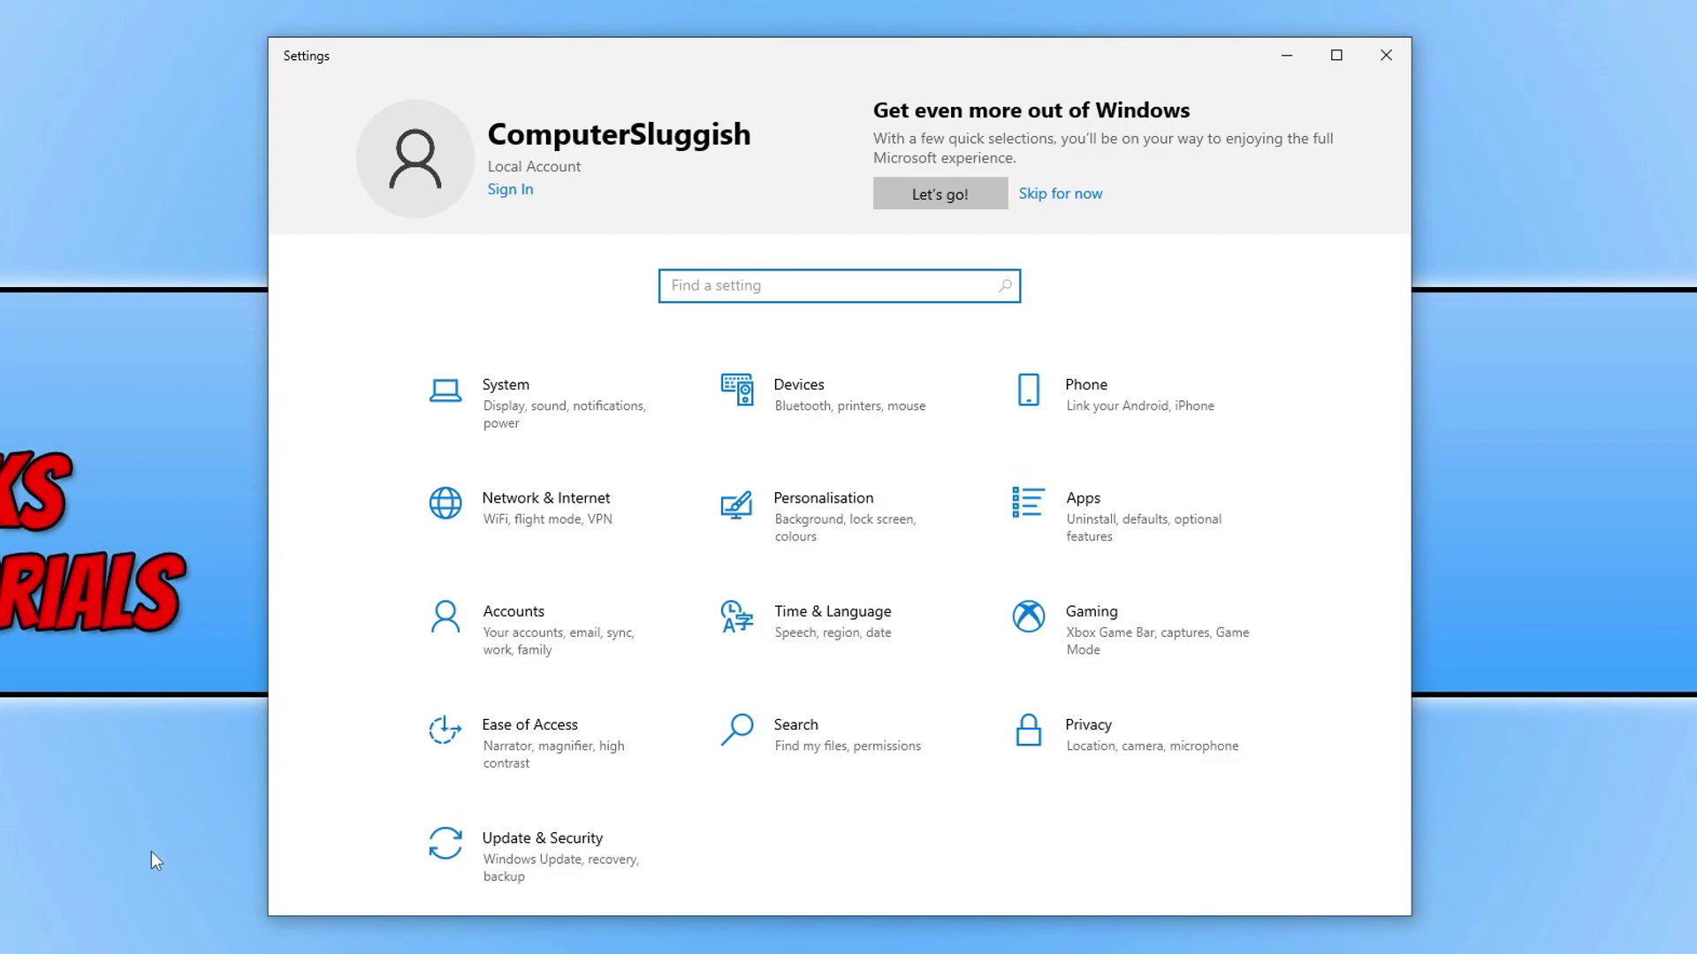
left_click(619, 854)
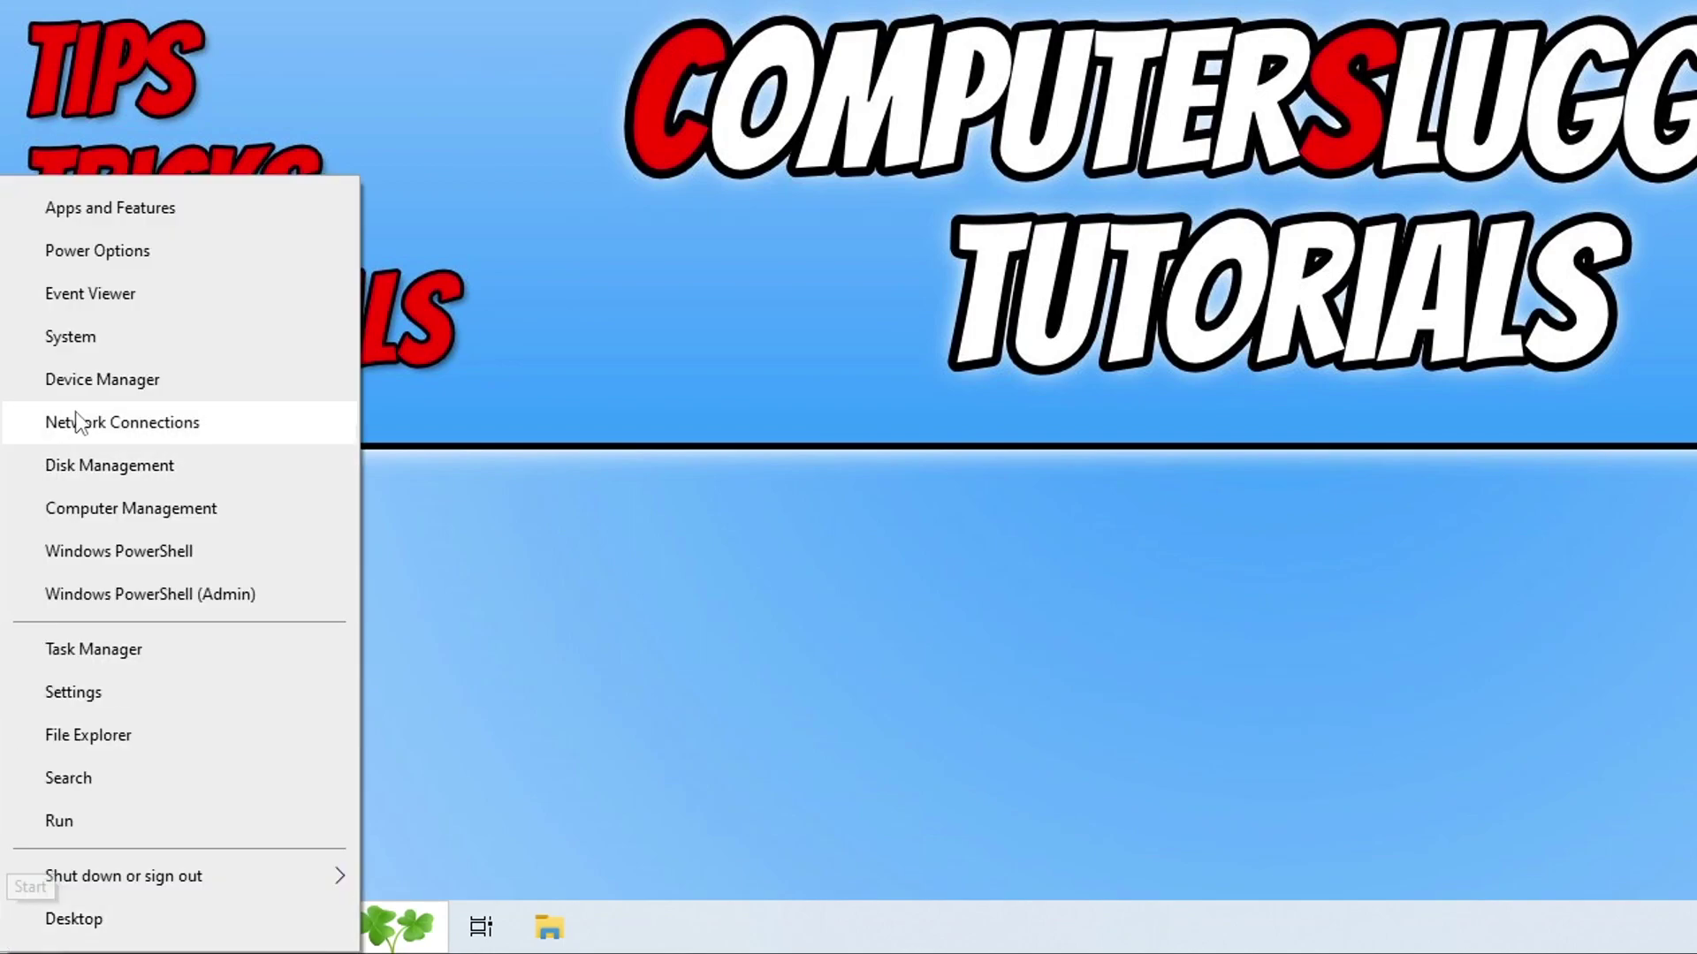
In Device Manager, expand Display adapters and select the NVIDIA GeForce GTX 1660 SUPER.
left_click(99, 380)
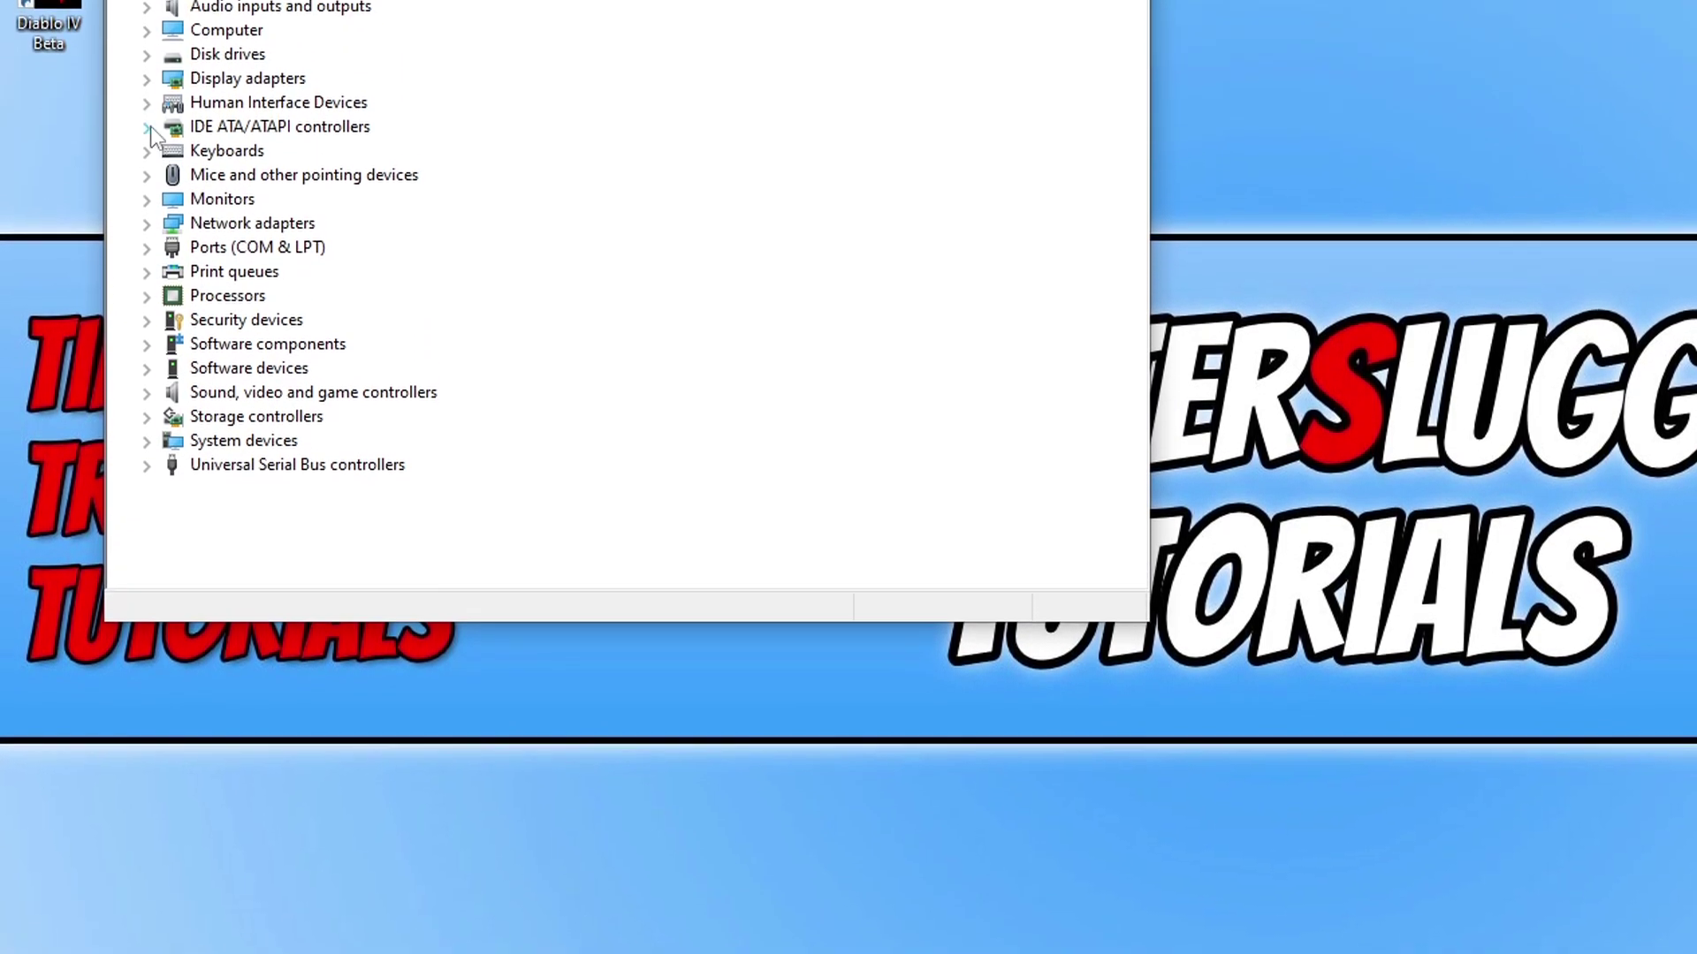
left_click(146, 198)
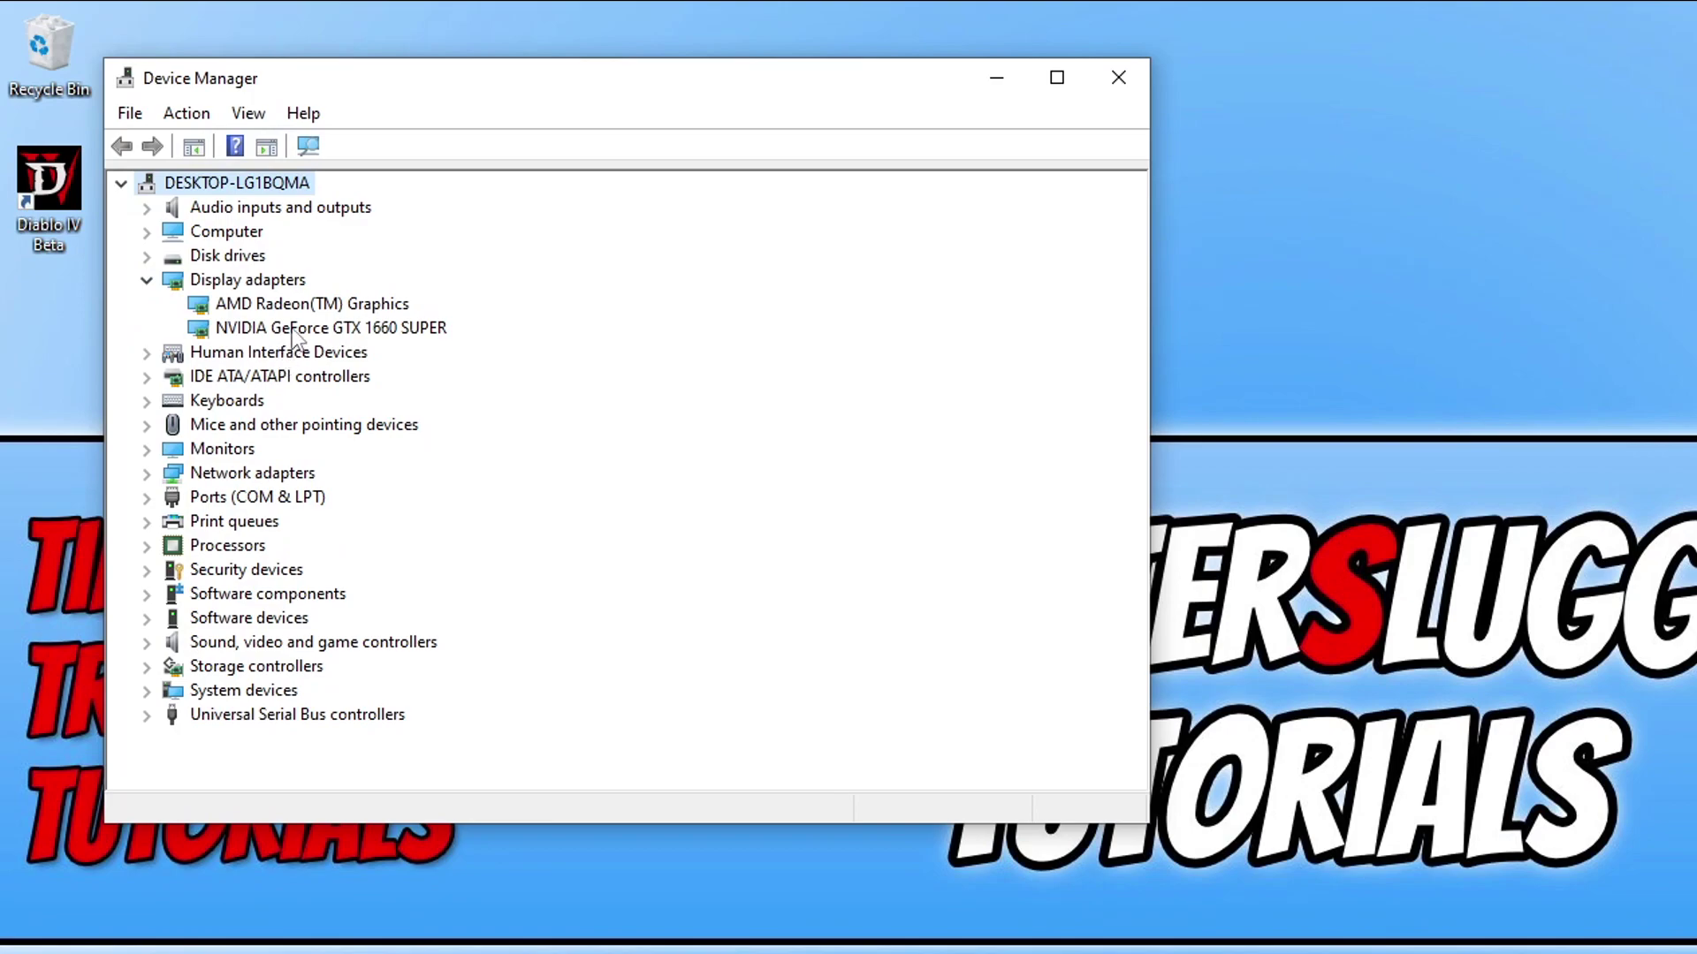
left_click(296, 329)
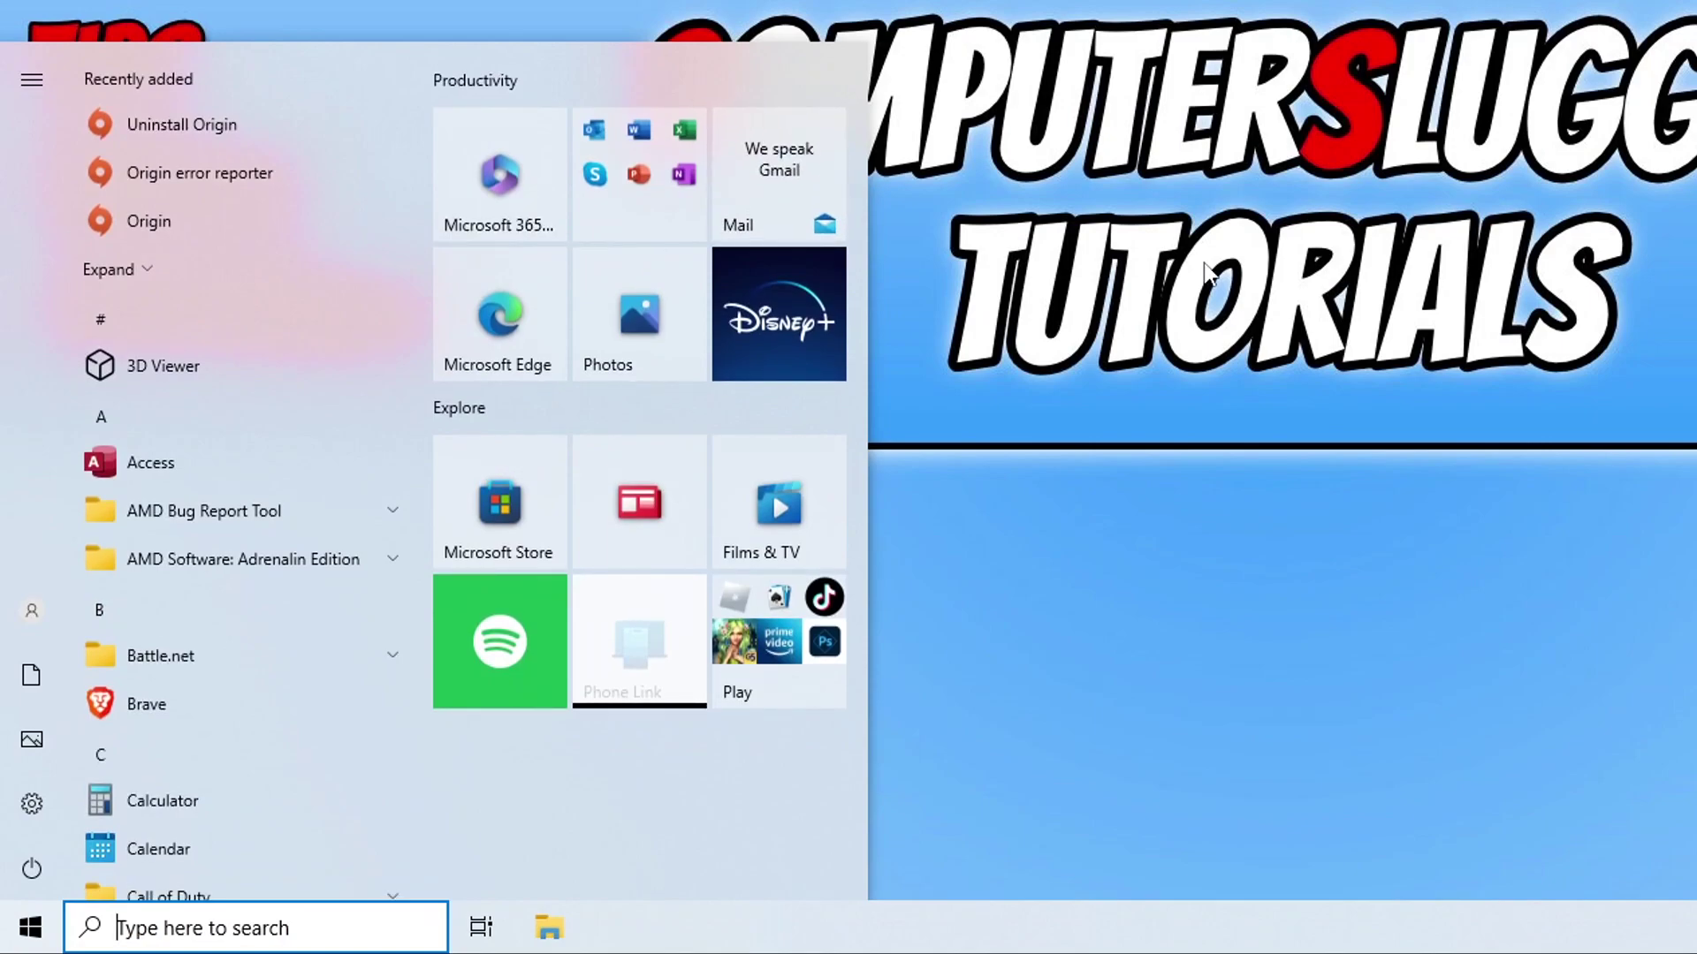
Search 'power', open the power plan choices with High performance, and show the additional plans.
type("power")
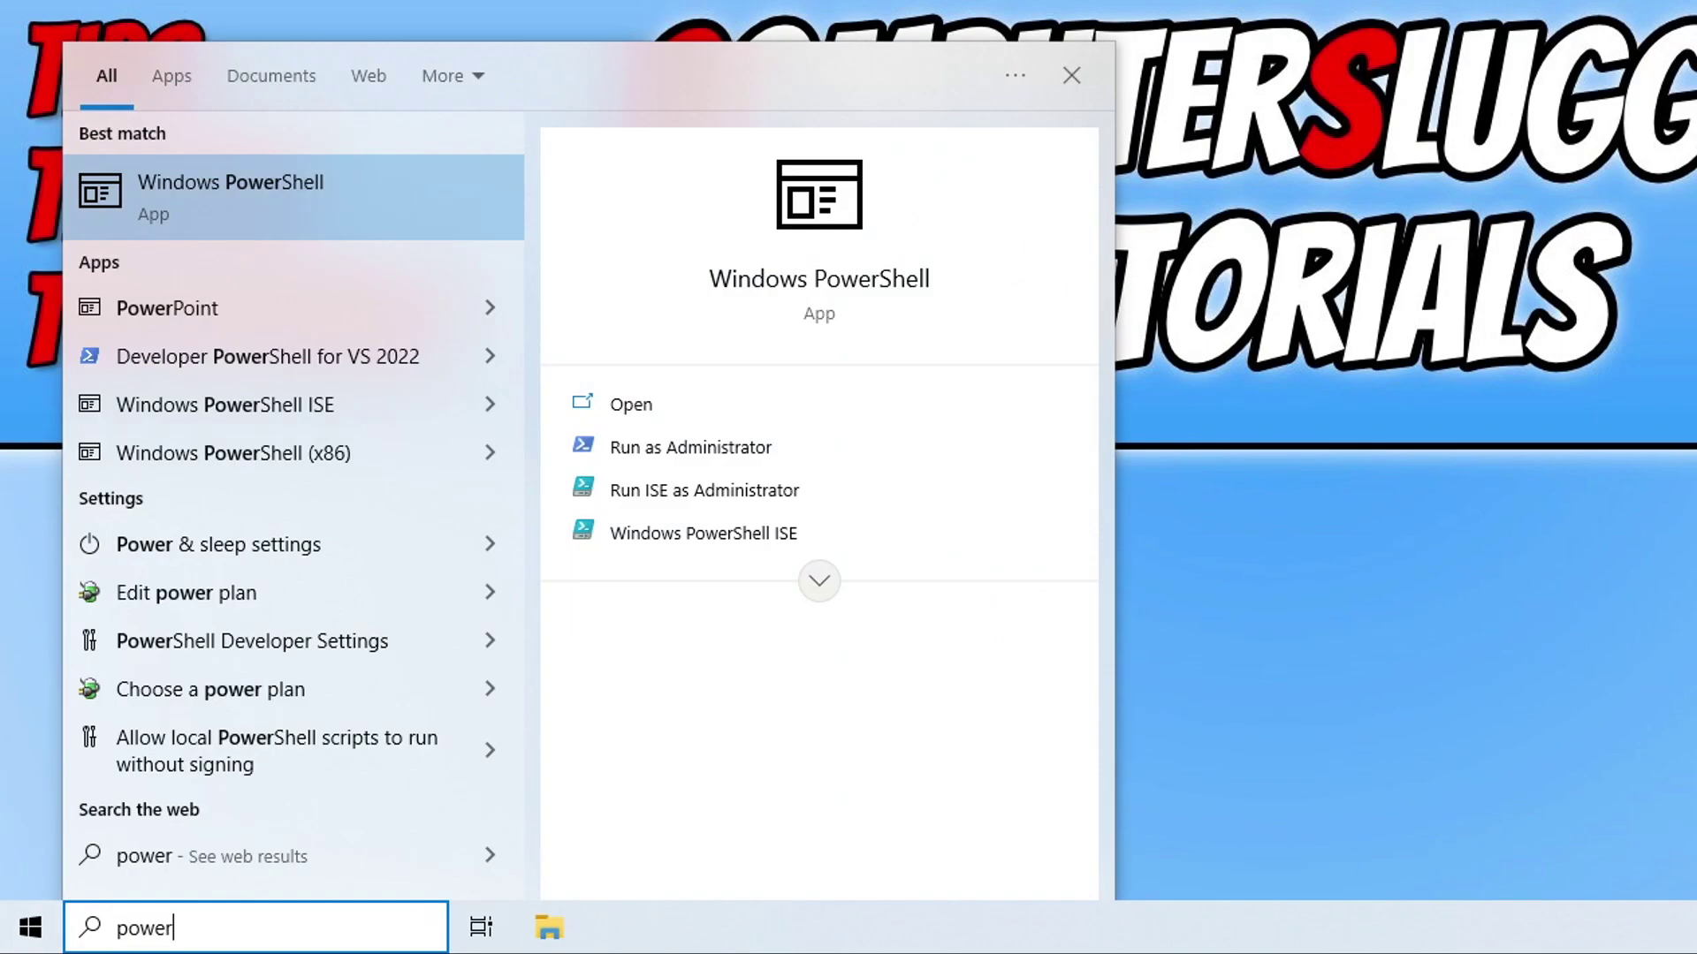
left_click(342, 698)
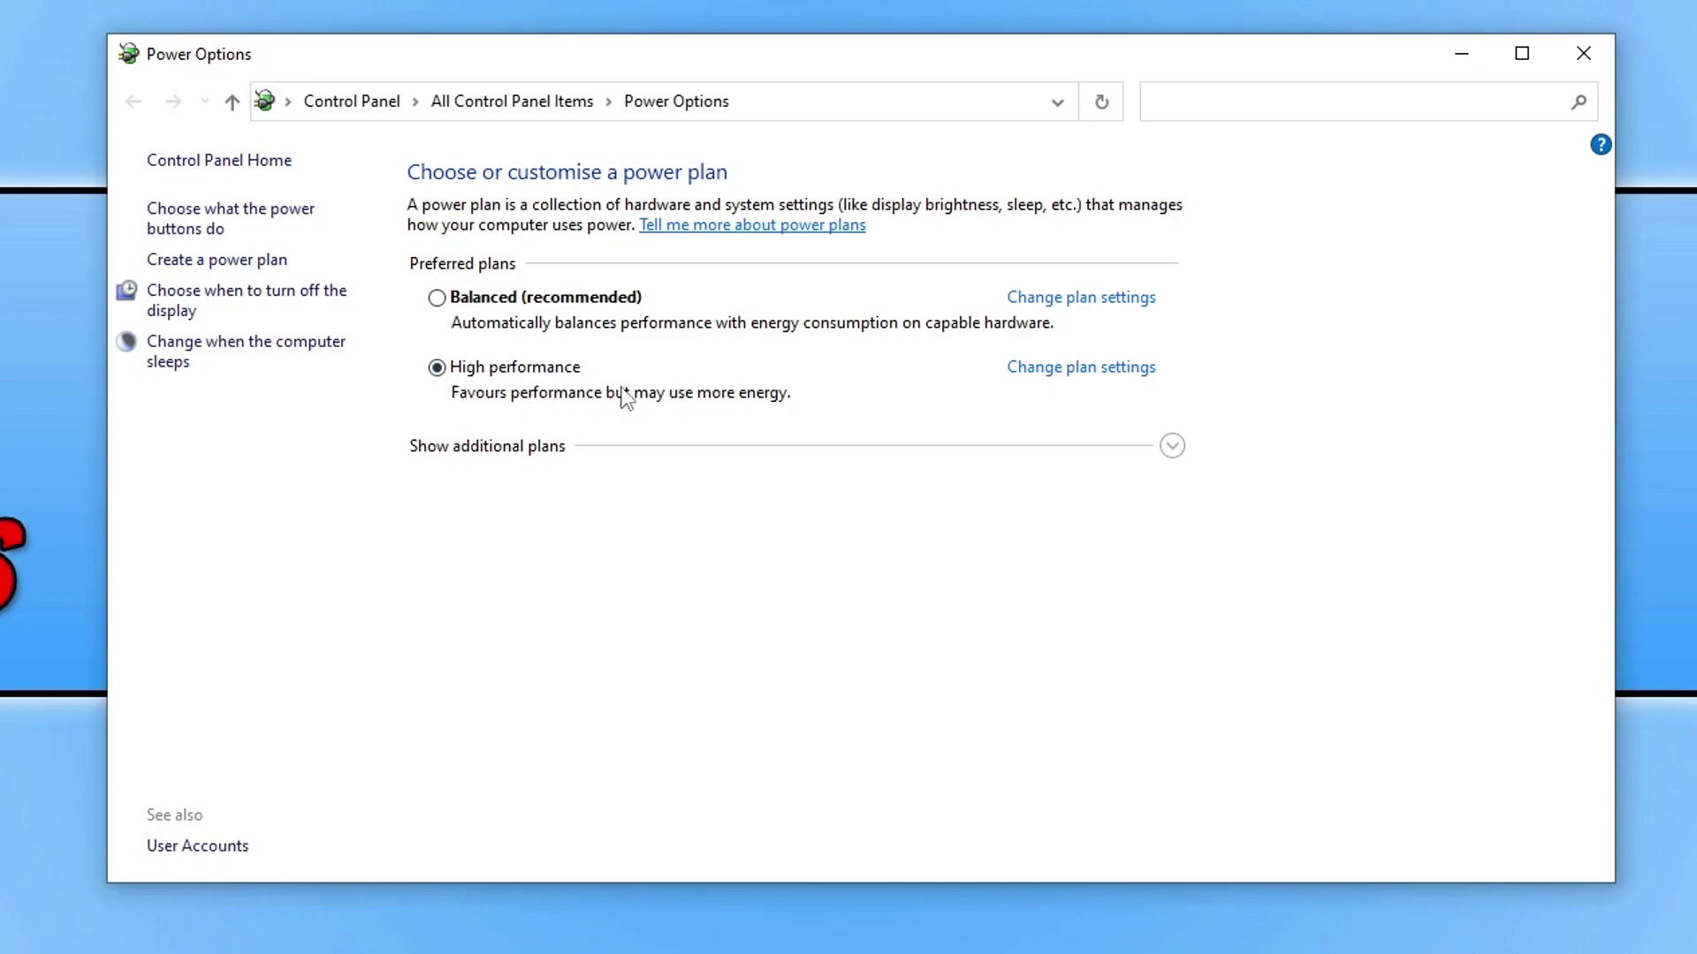
left_click(1173, 448)
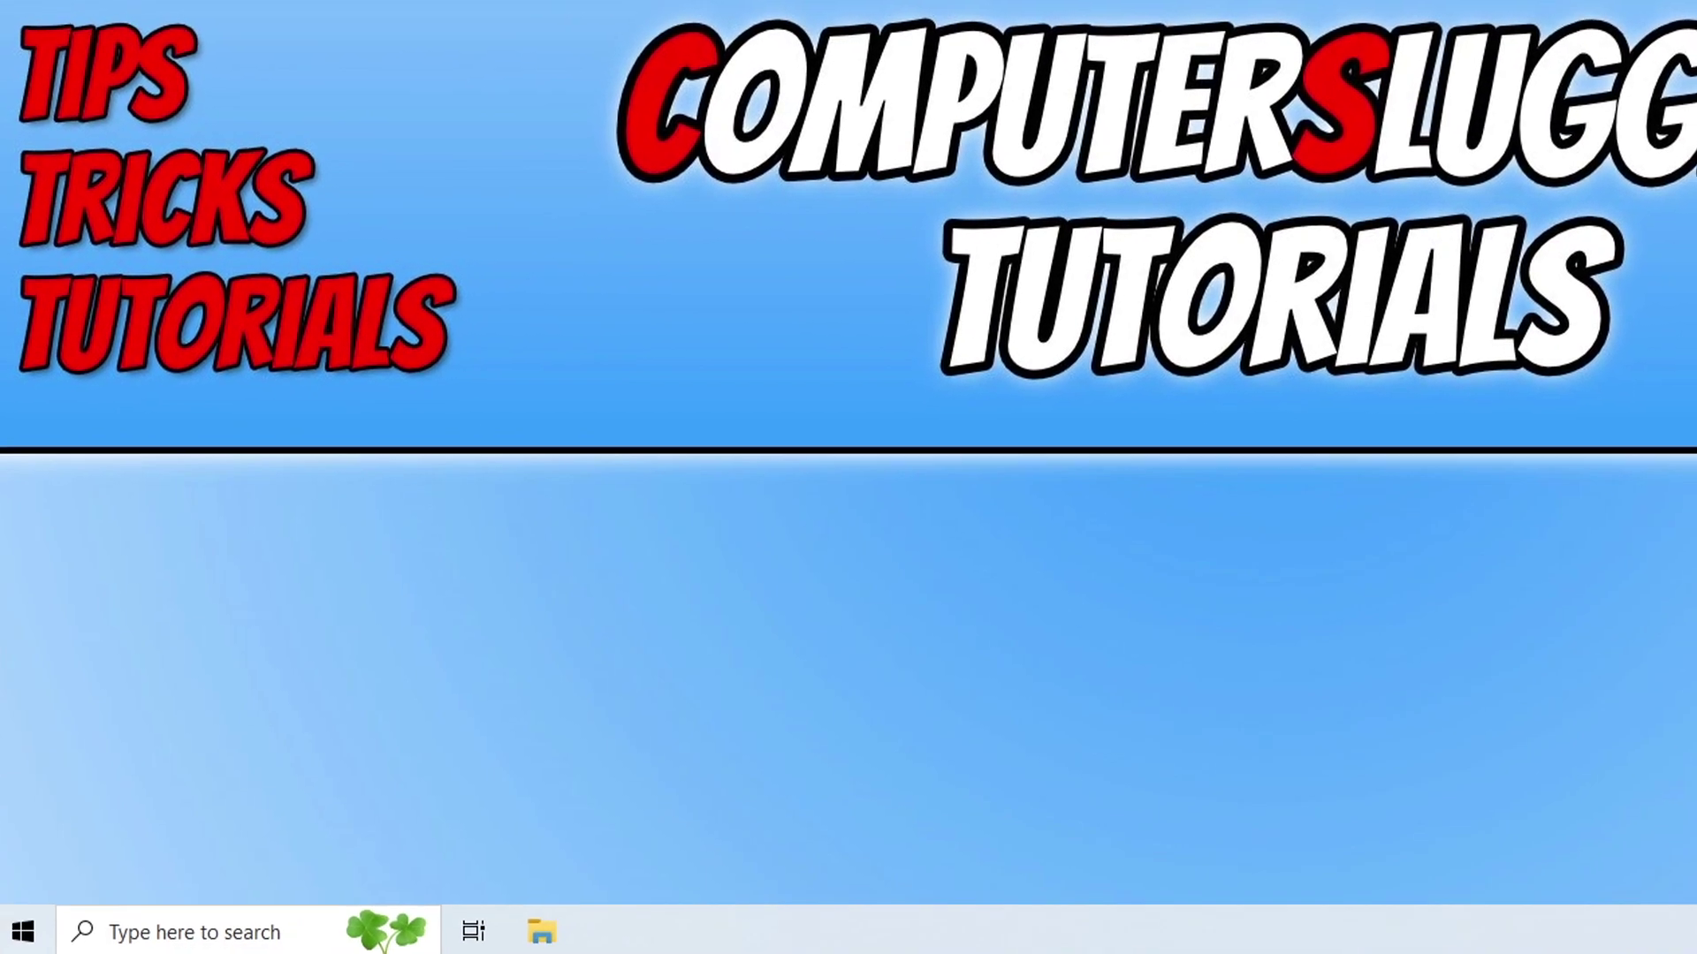
Open Windows Settings and find the Graphics settings page by searching 'graphics'.
right_click(9, 939)
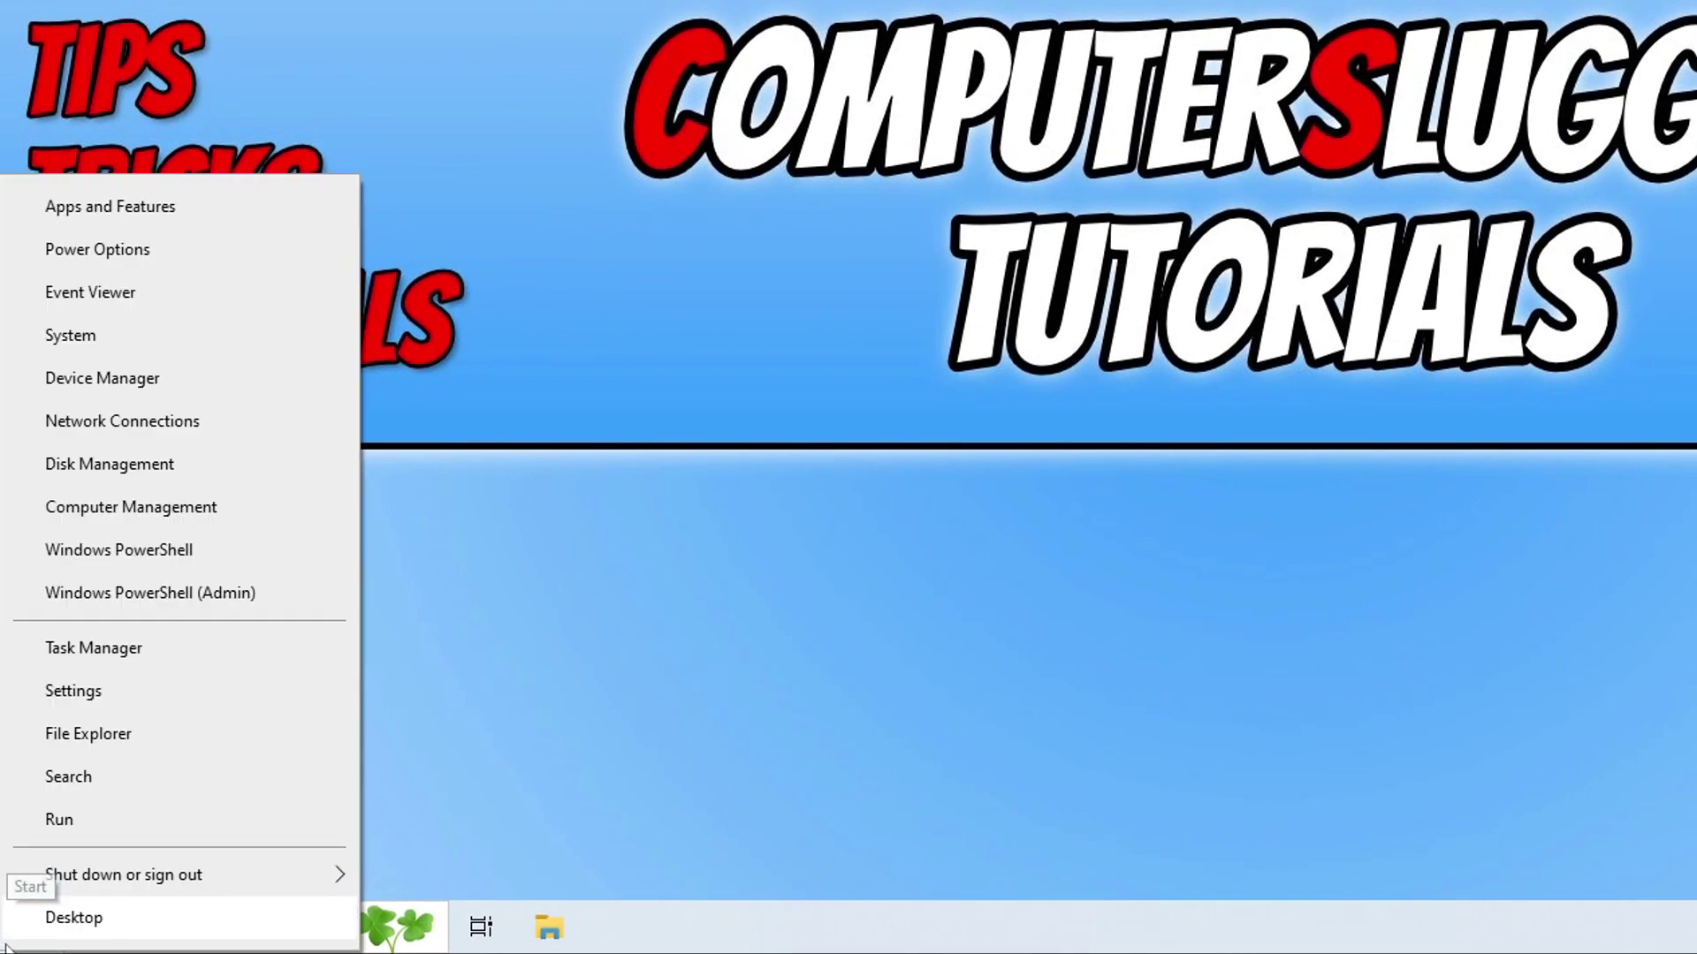
left_click(109, 702)
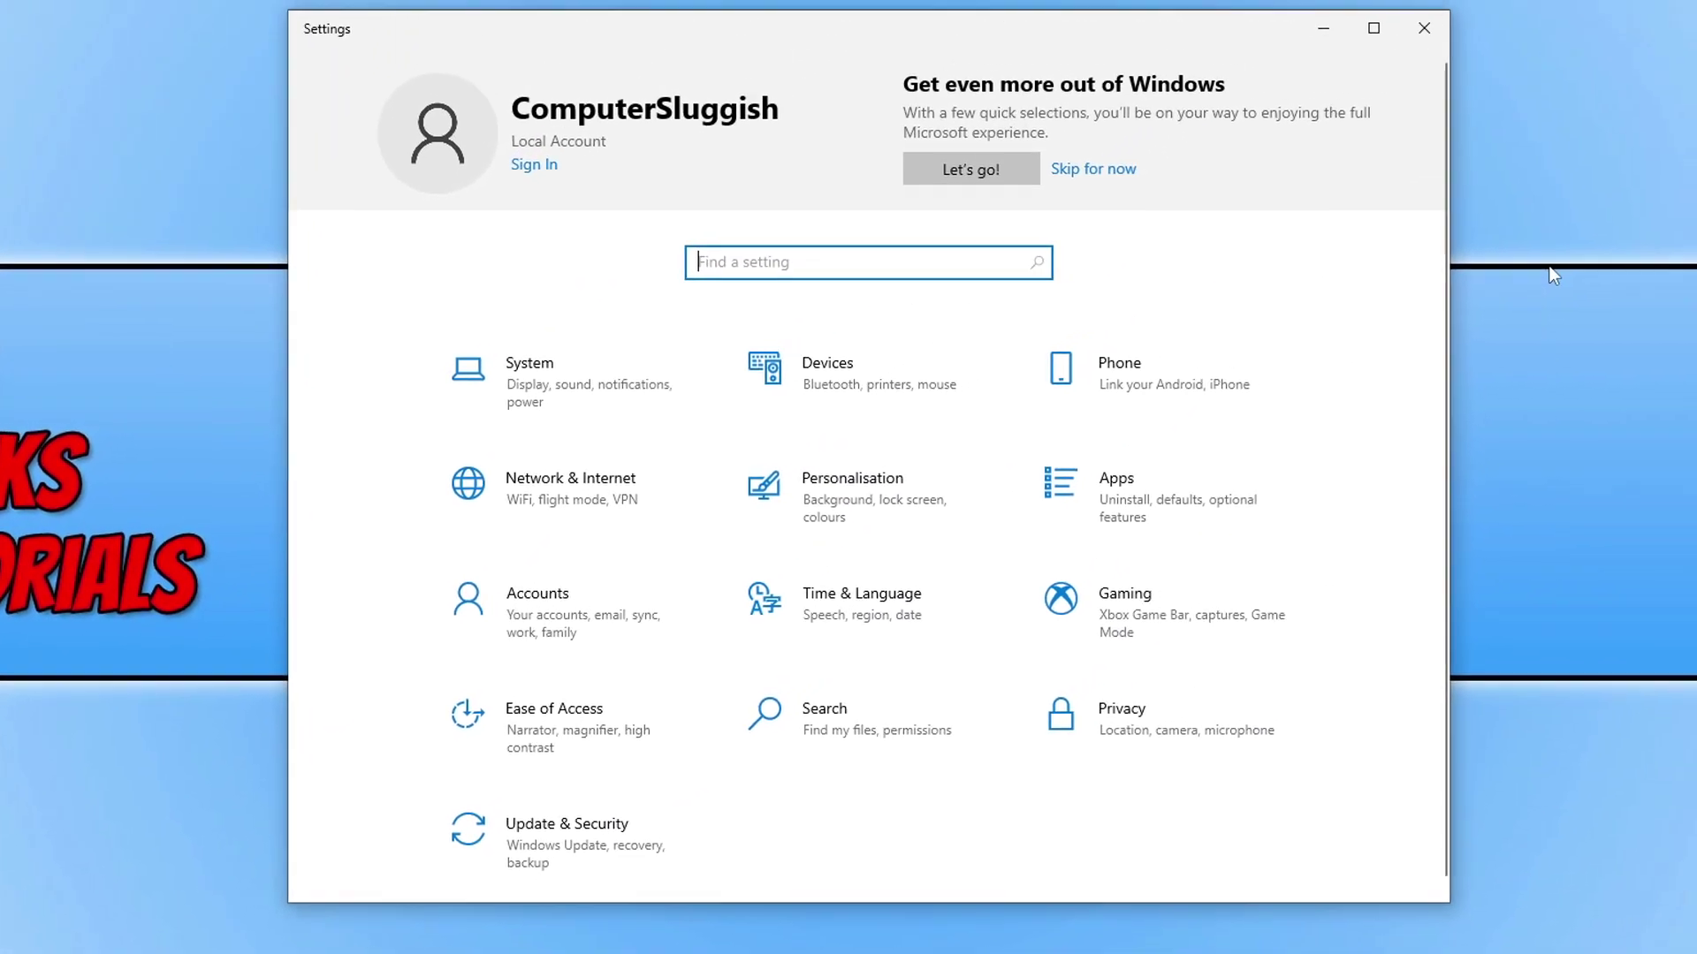
type("graphics")
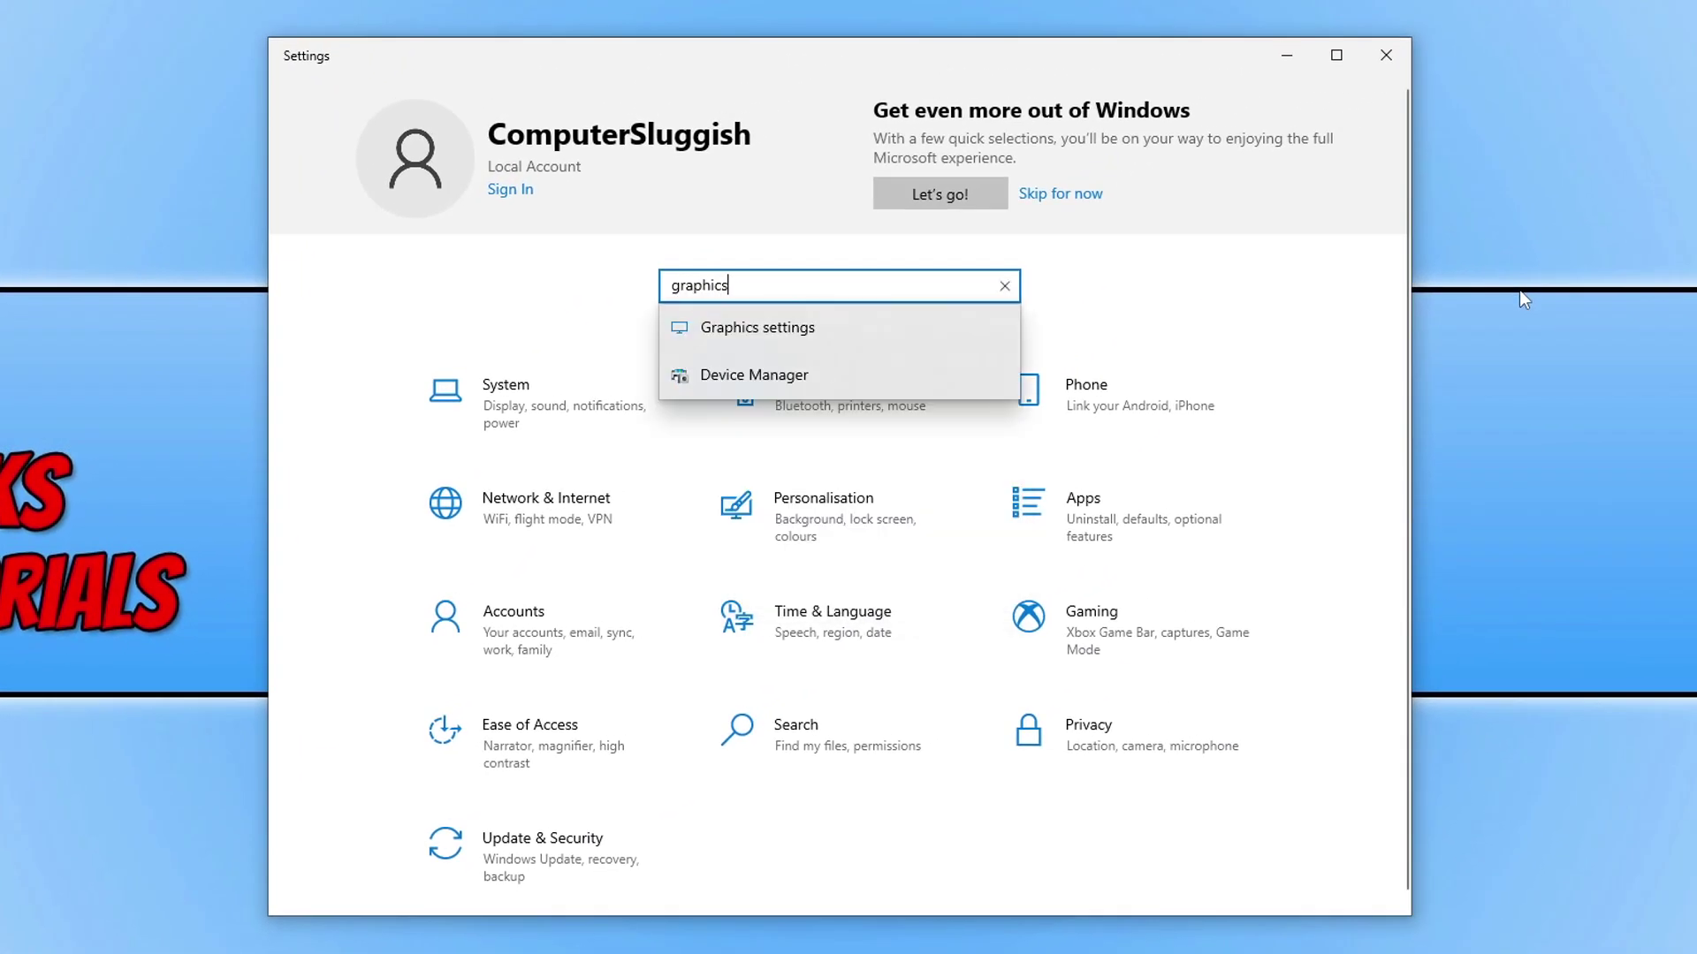
left_click(814, 336)
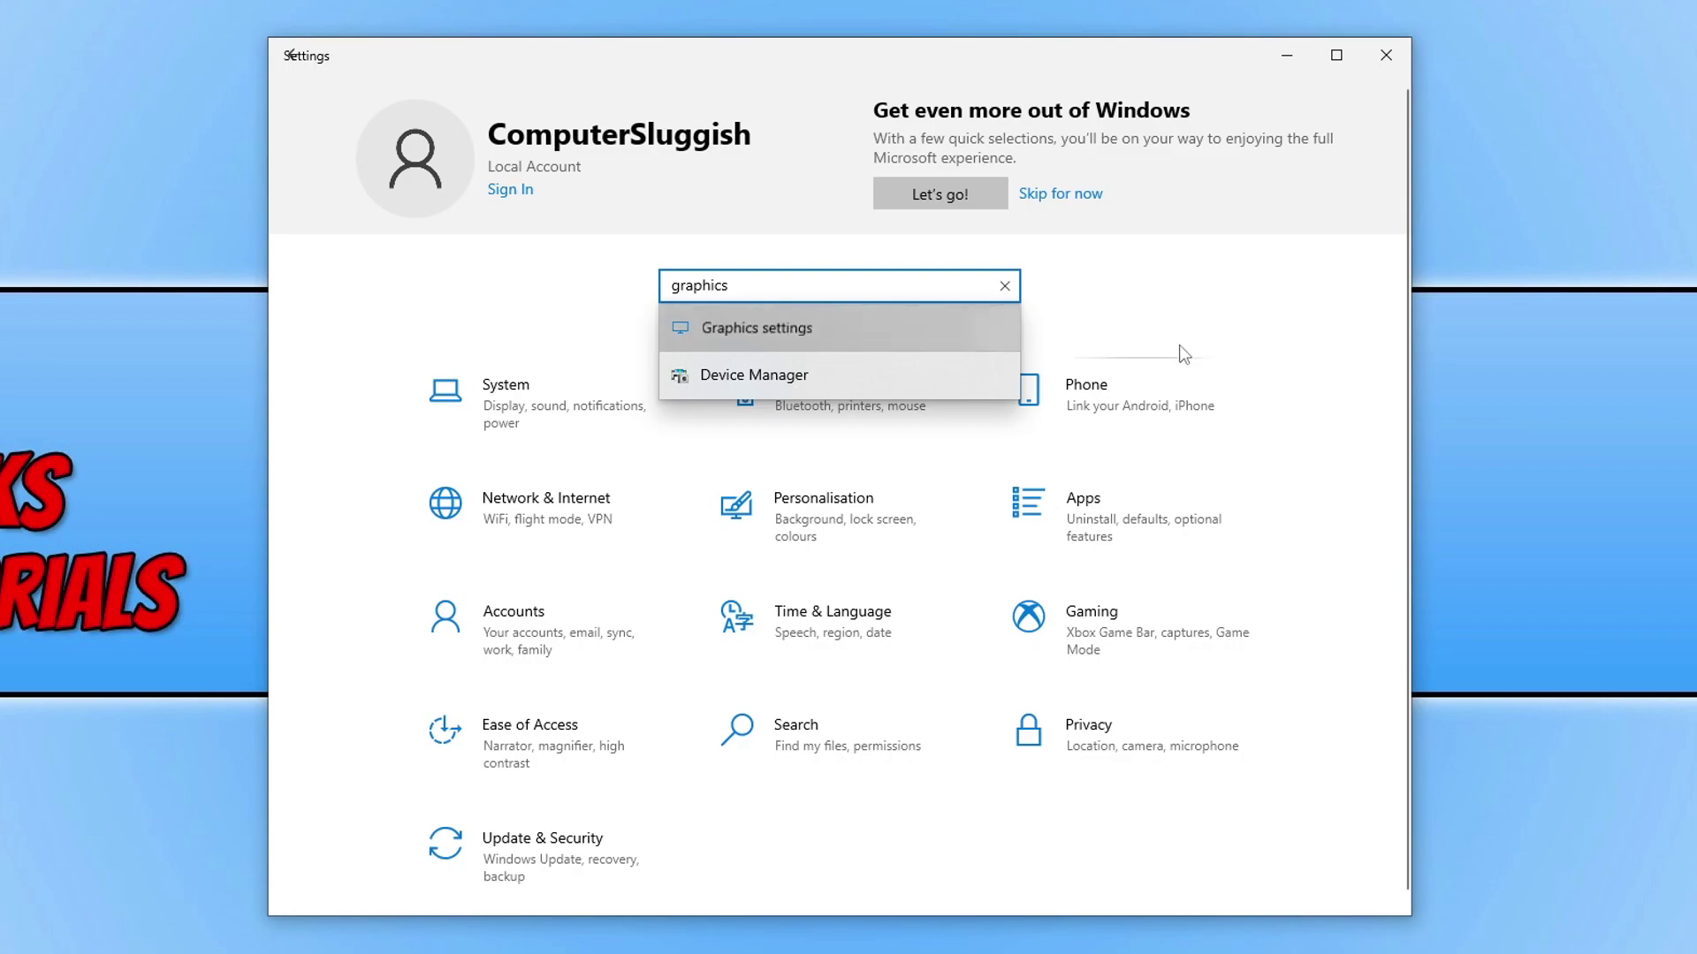
scroll(1197, 404, "down", 1)
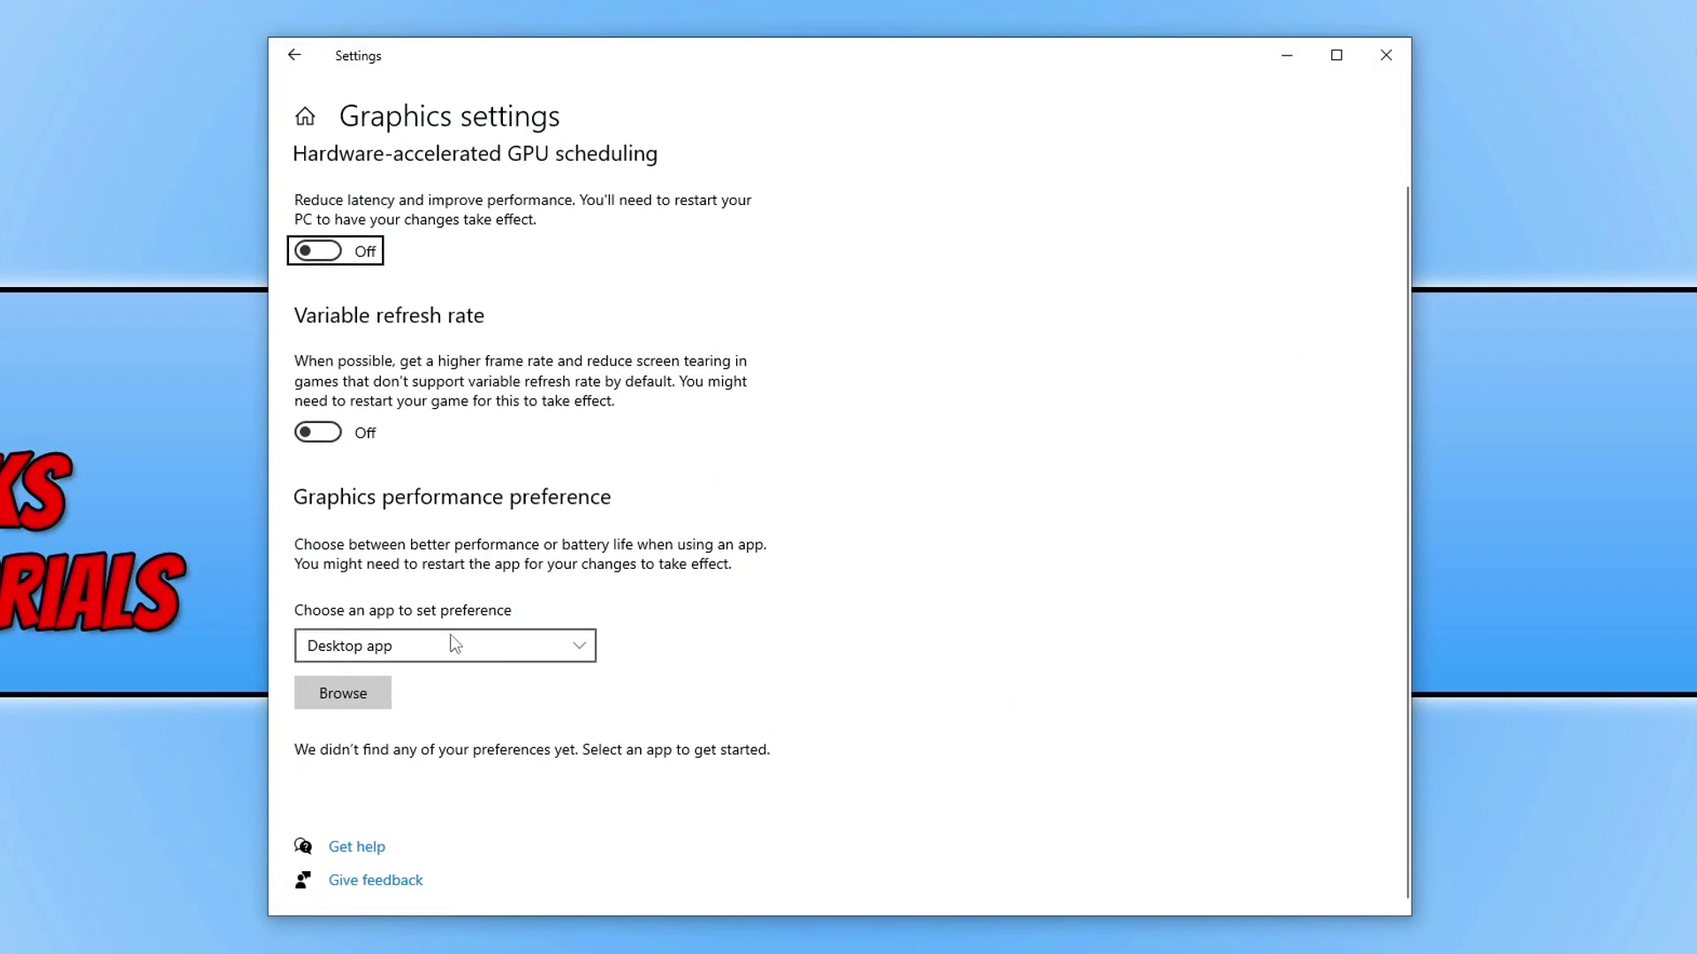
Add Diablo IV.exe and Diablo IV Launcher.exe from the Diablo IV - Beta folder to the list.
left_click(342, 693)
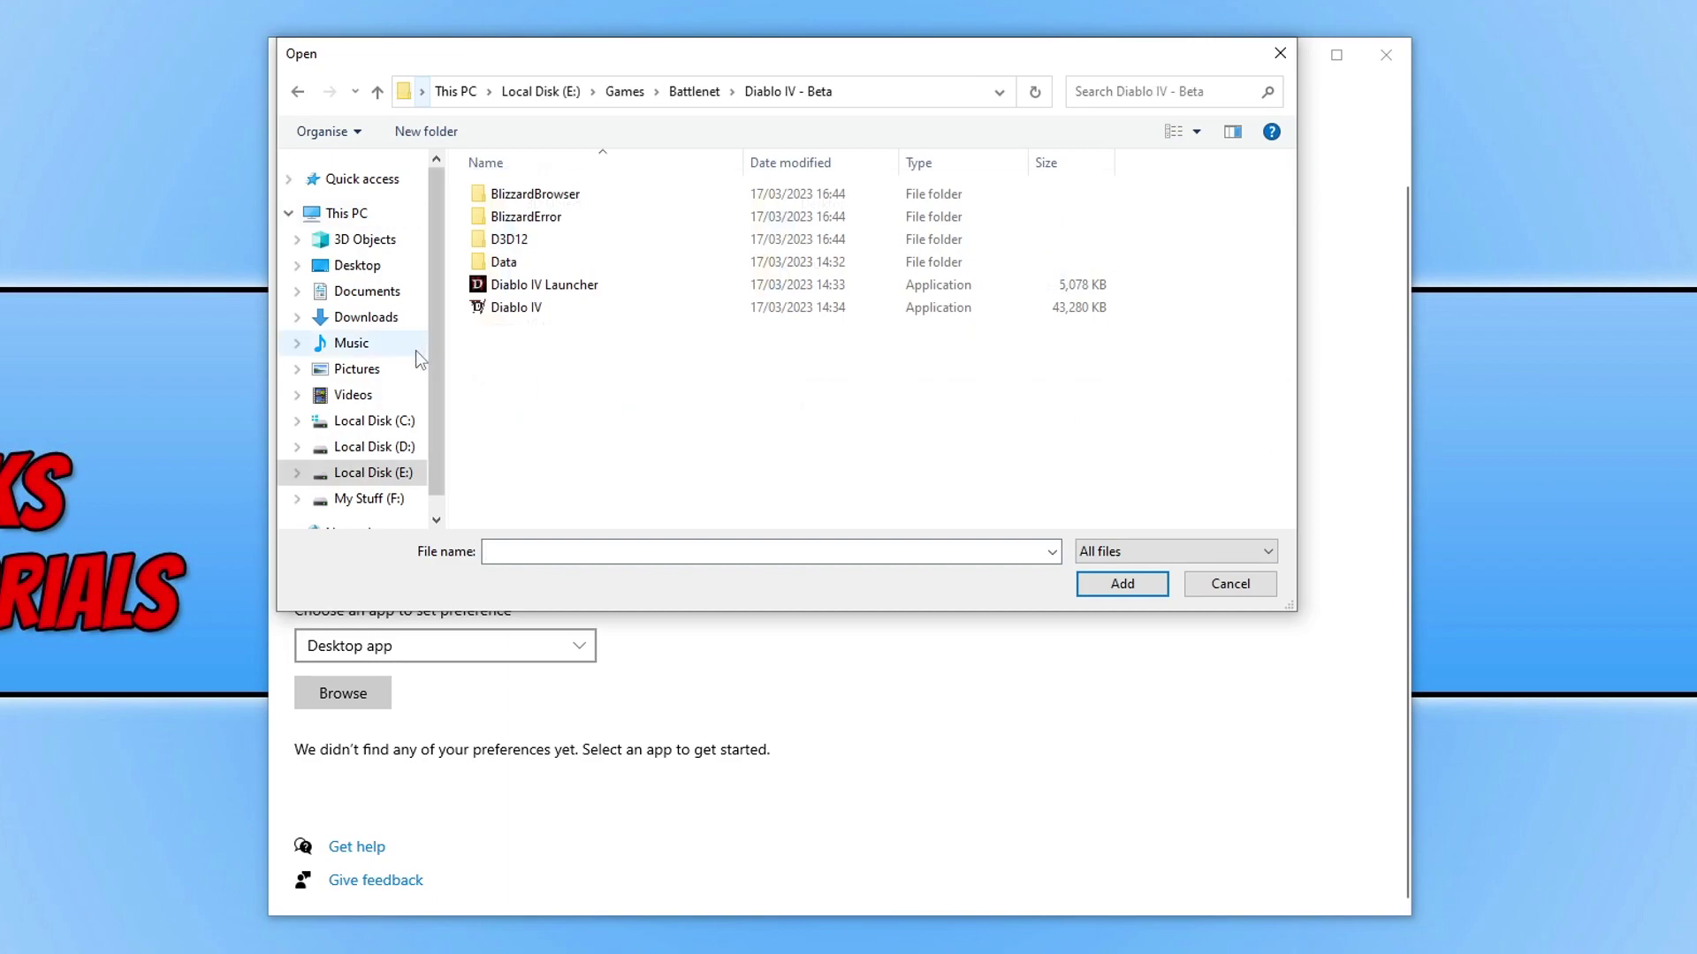
left_click(541, 311)
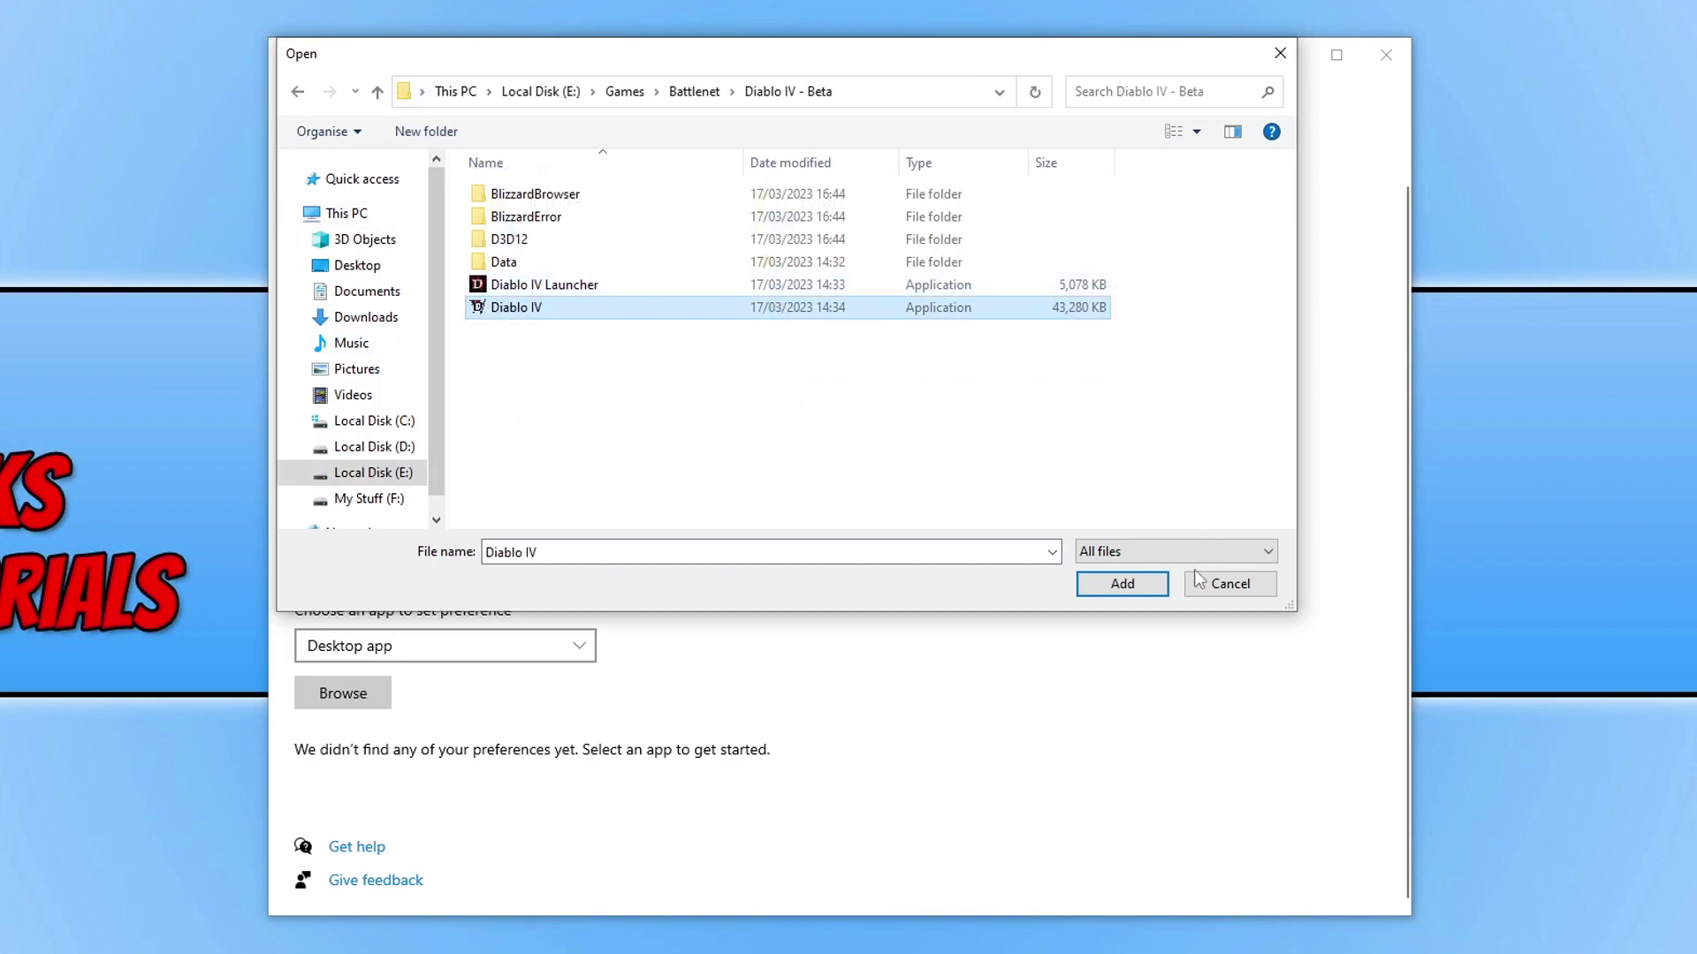
left_click(1135, 584)
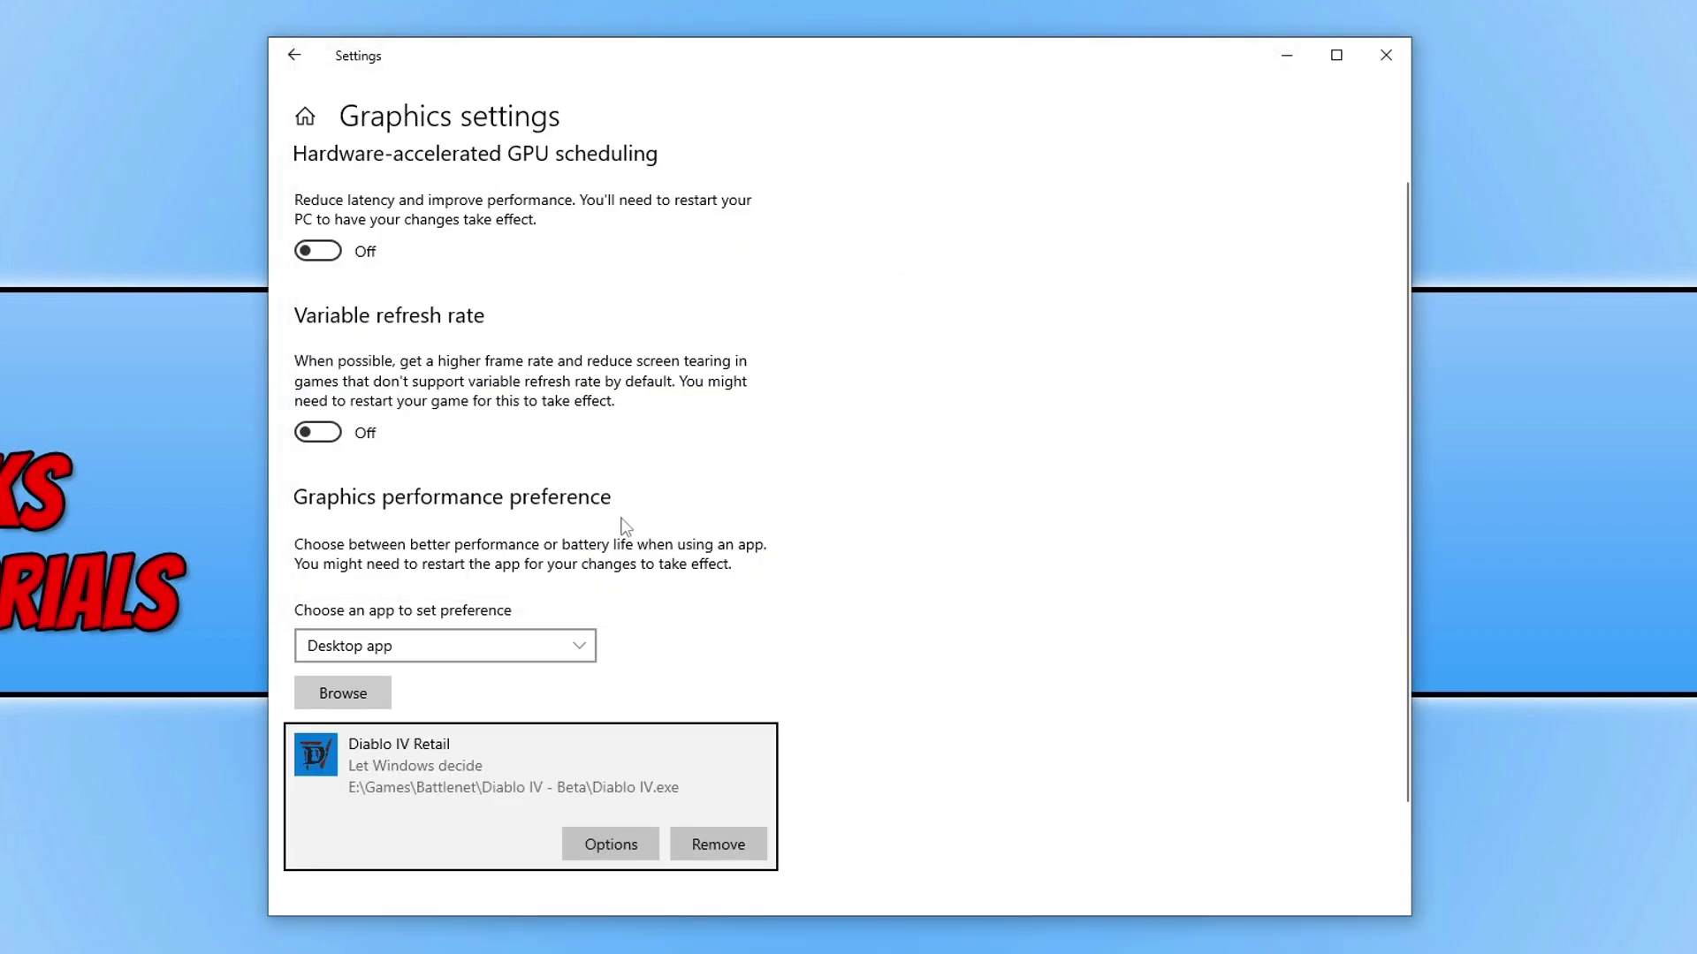
left_click(385, 685)
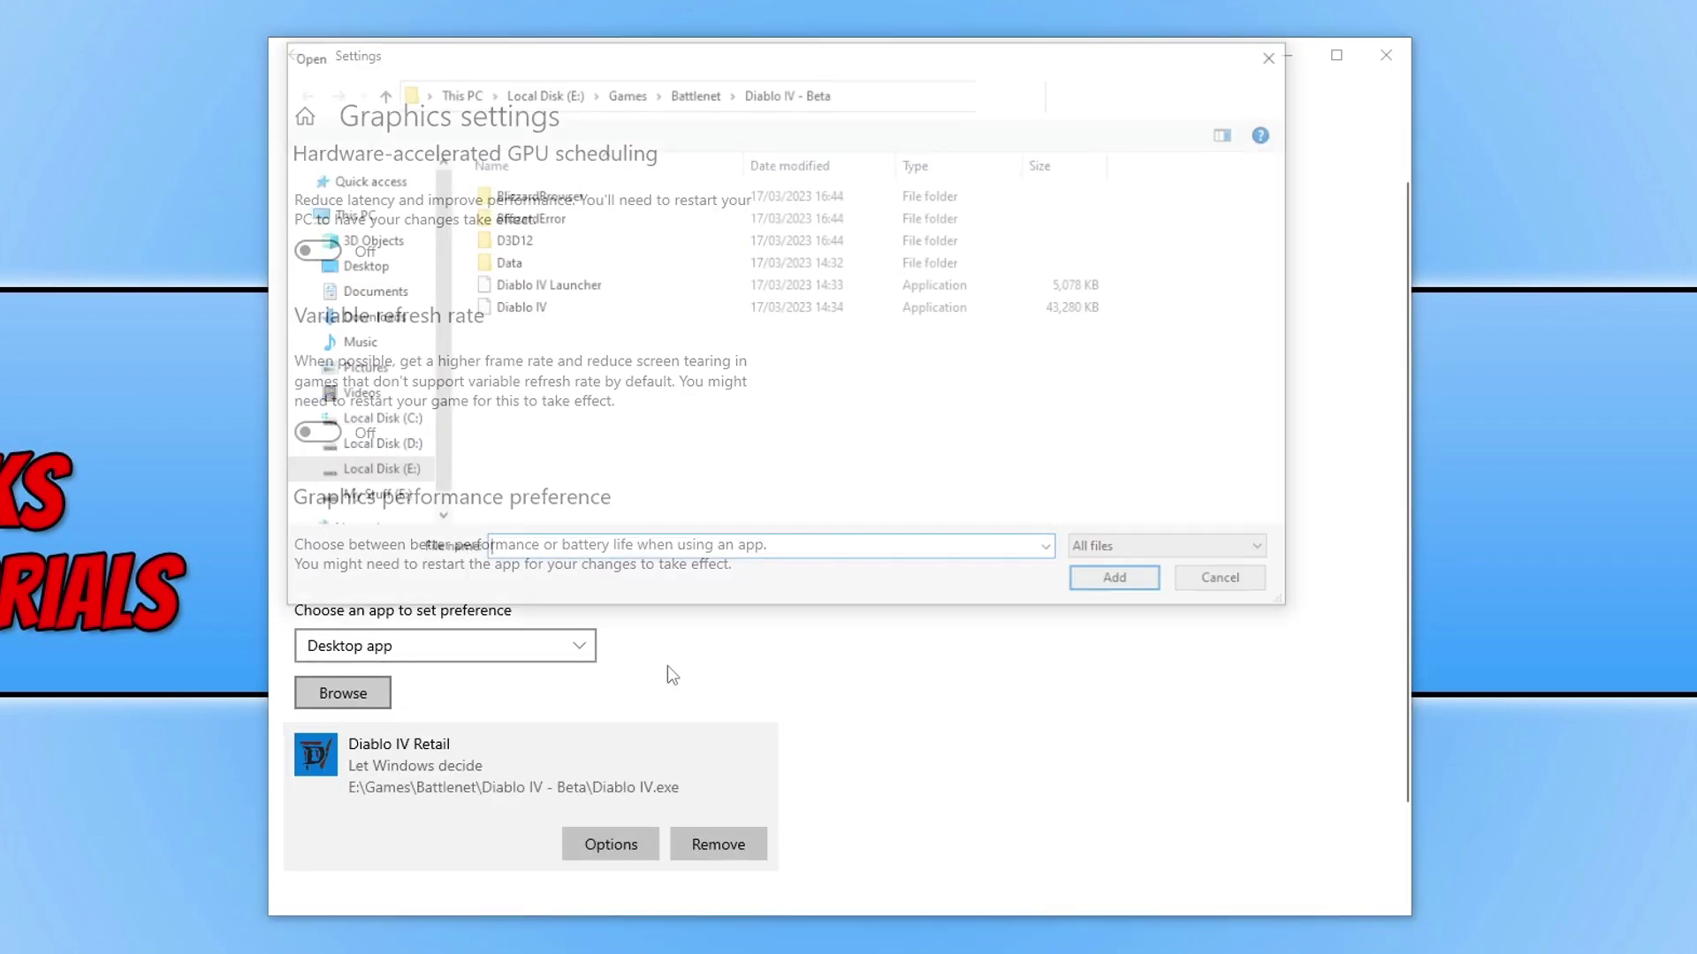
left_click(568, 292)
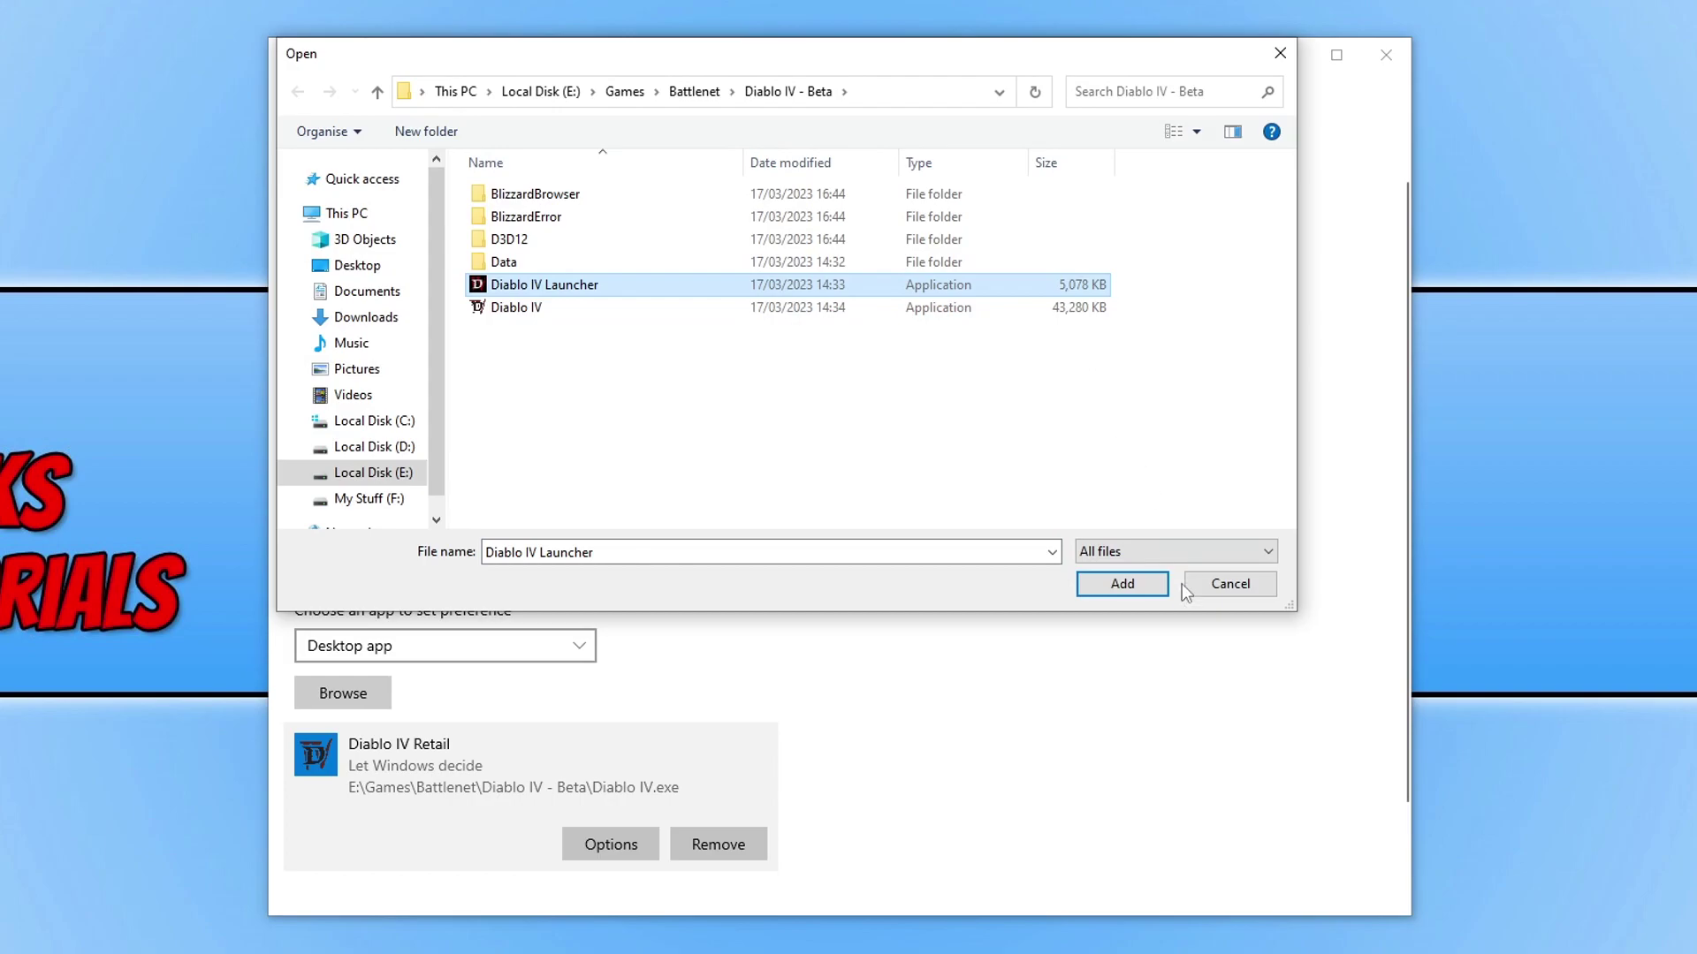
left_click(1144, 584)
scroll(729, 530, "down", 3)
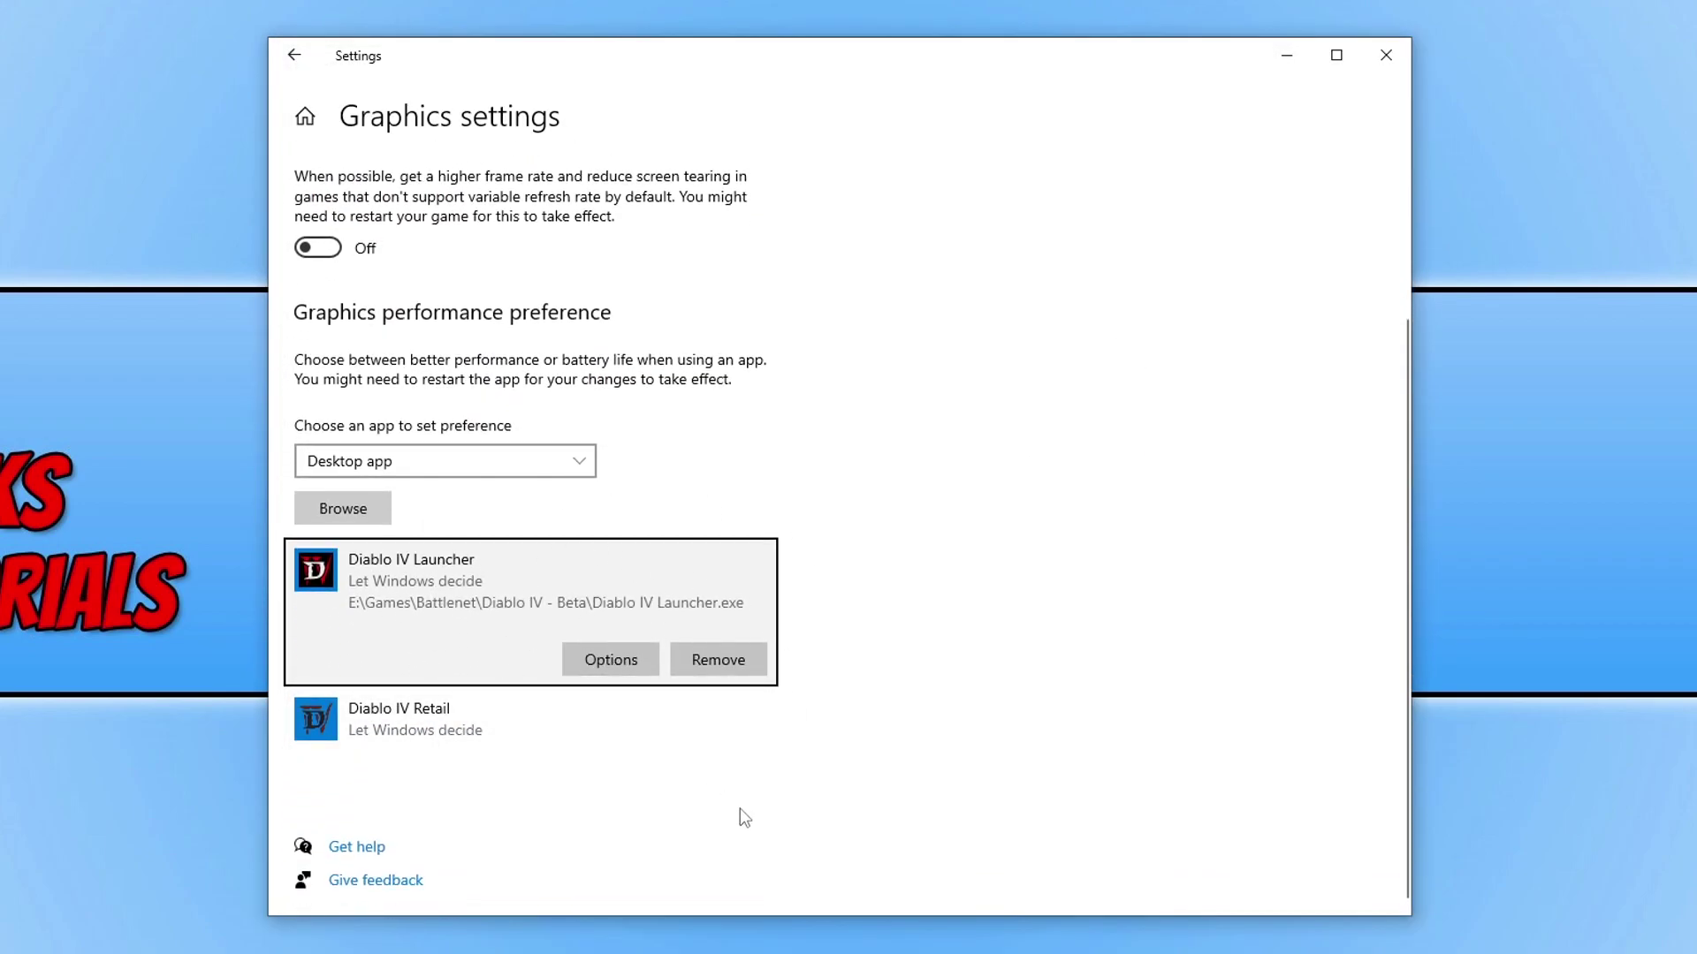
Set Diablo IV Launcher's graphics preference to High performance and save it.
left_click(596, 658)
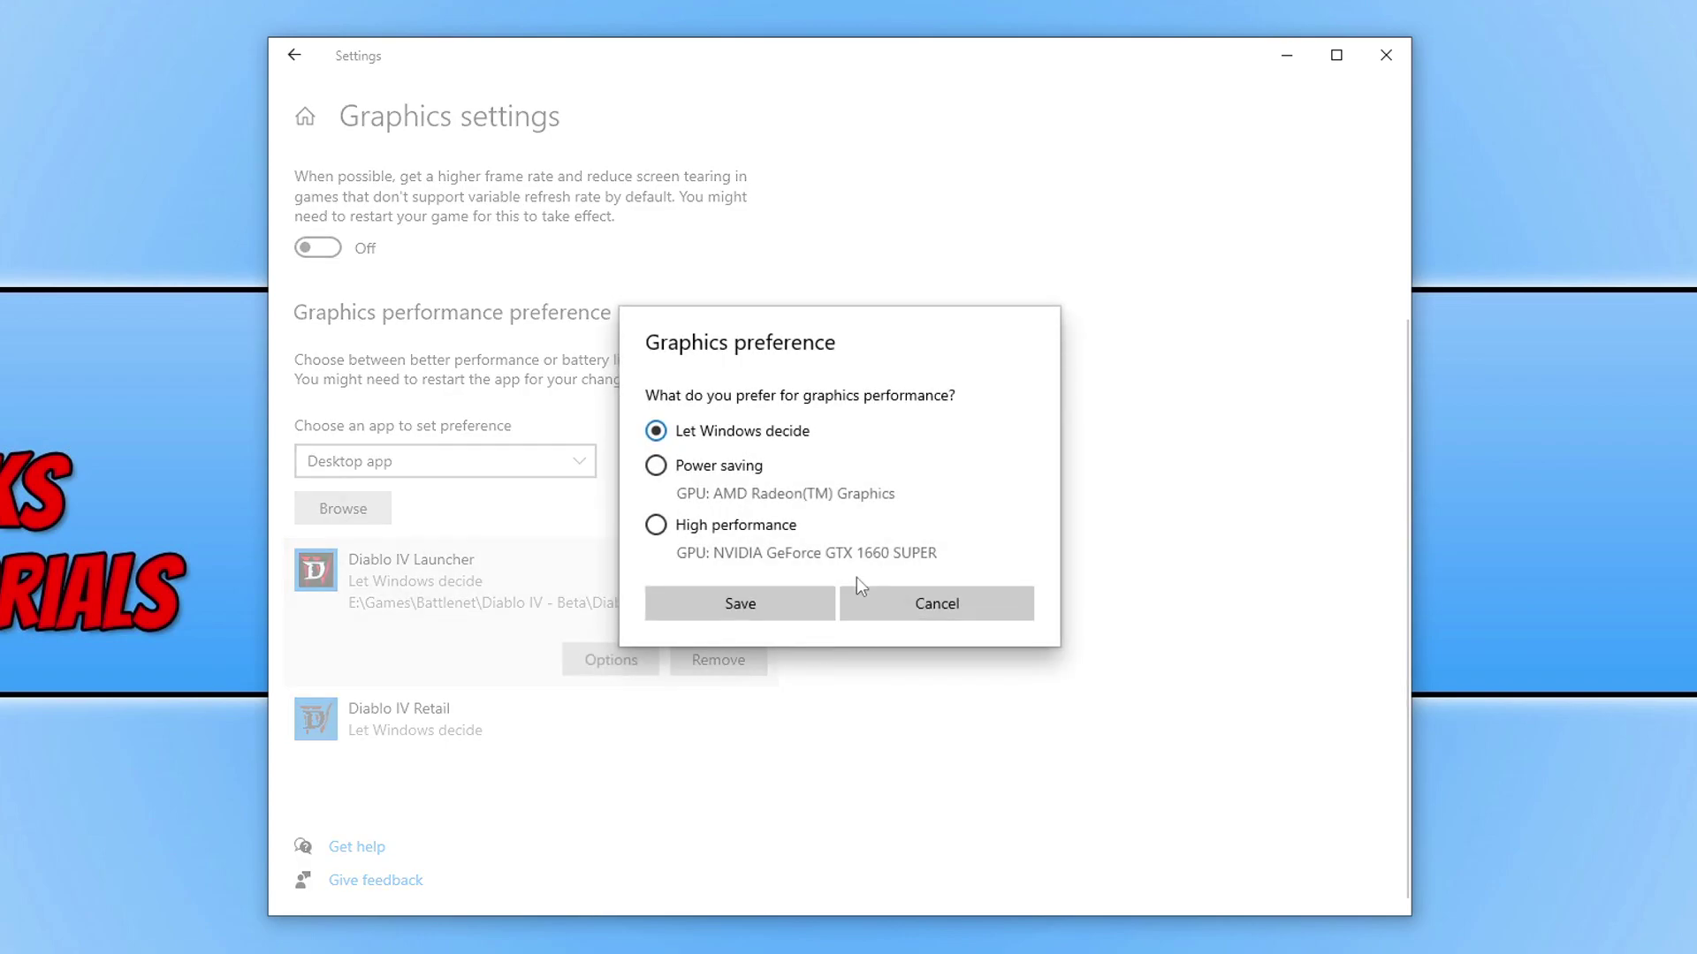
left_click(744, 529)
left_click(774, 609)
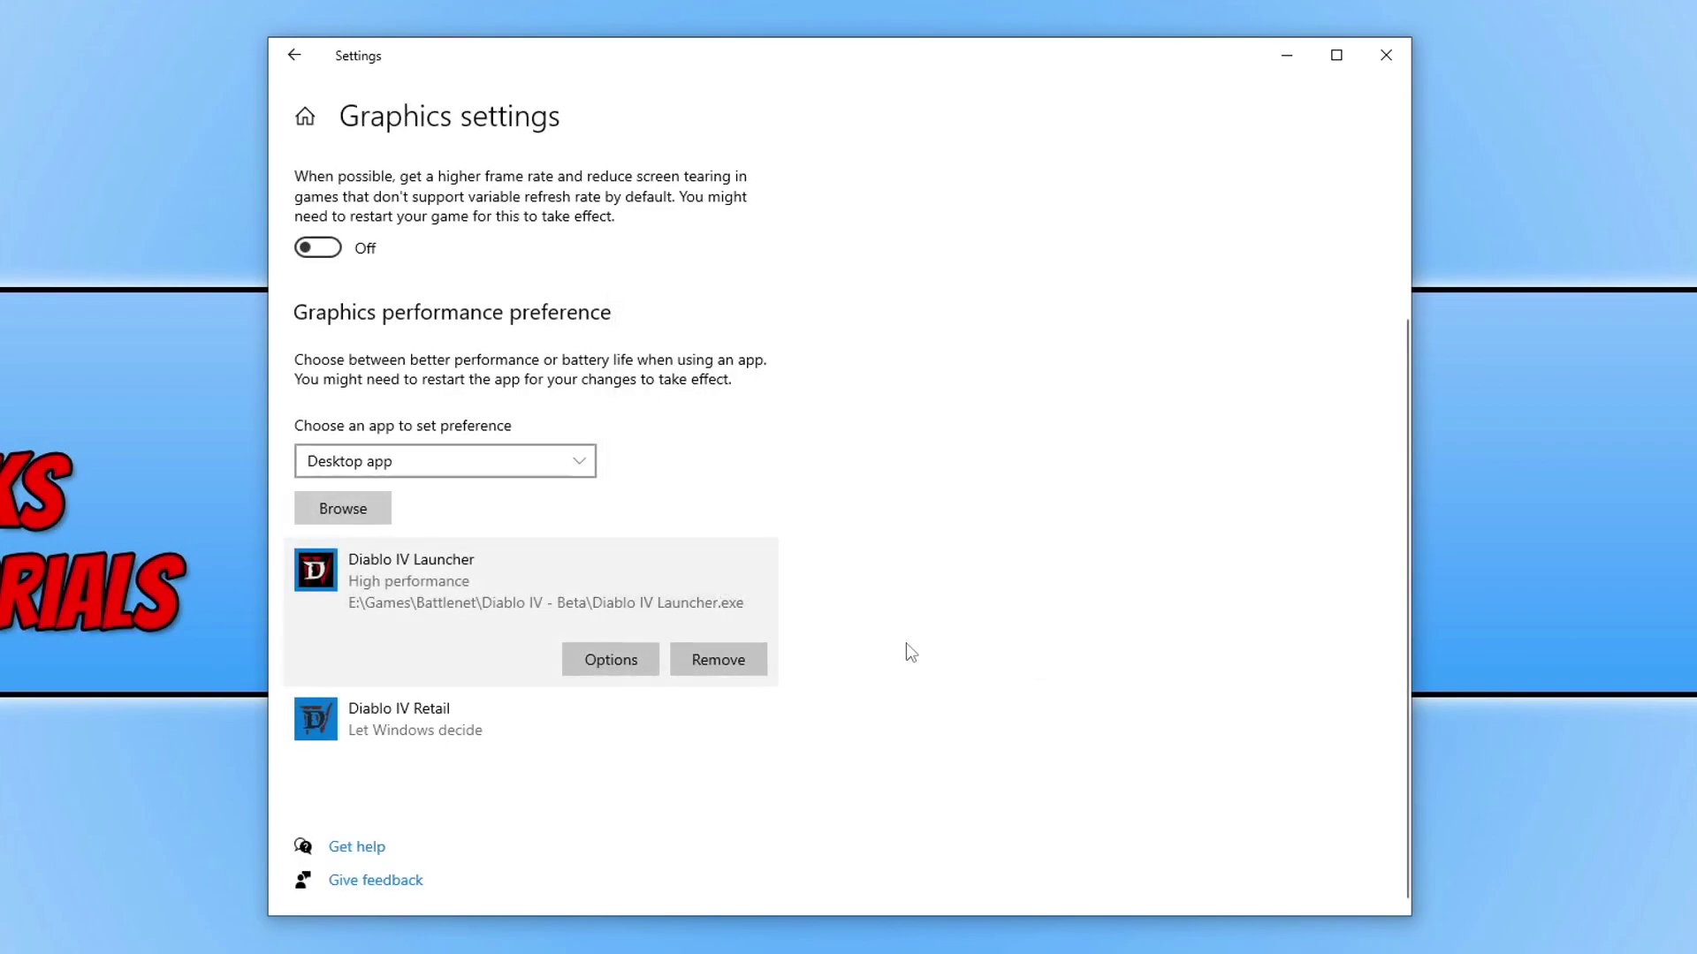
Set Diablo IV Retail to High performance, save, then recheck the preference and cancel.
left_click(530, 734)
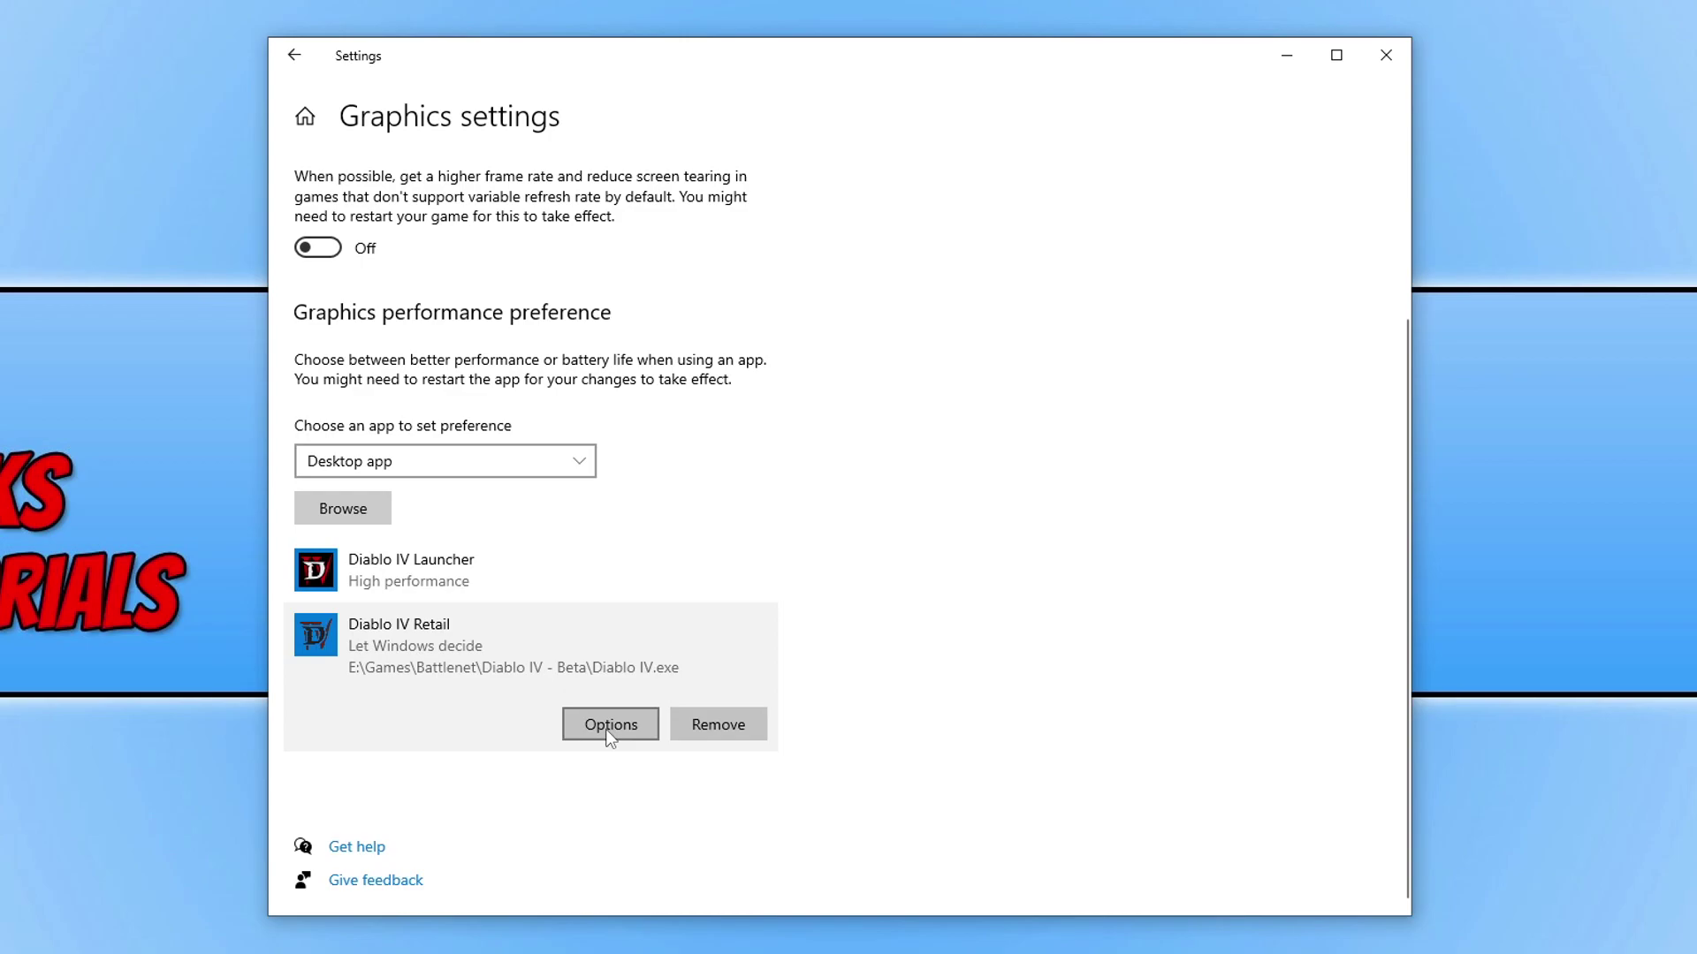
left_click(608, 727)
left_click(744, 528)
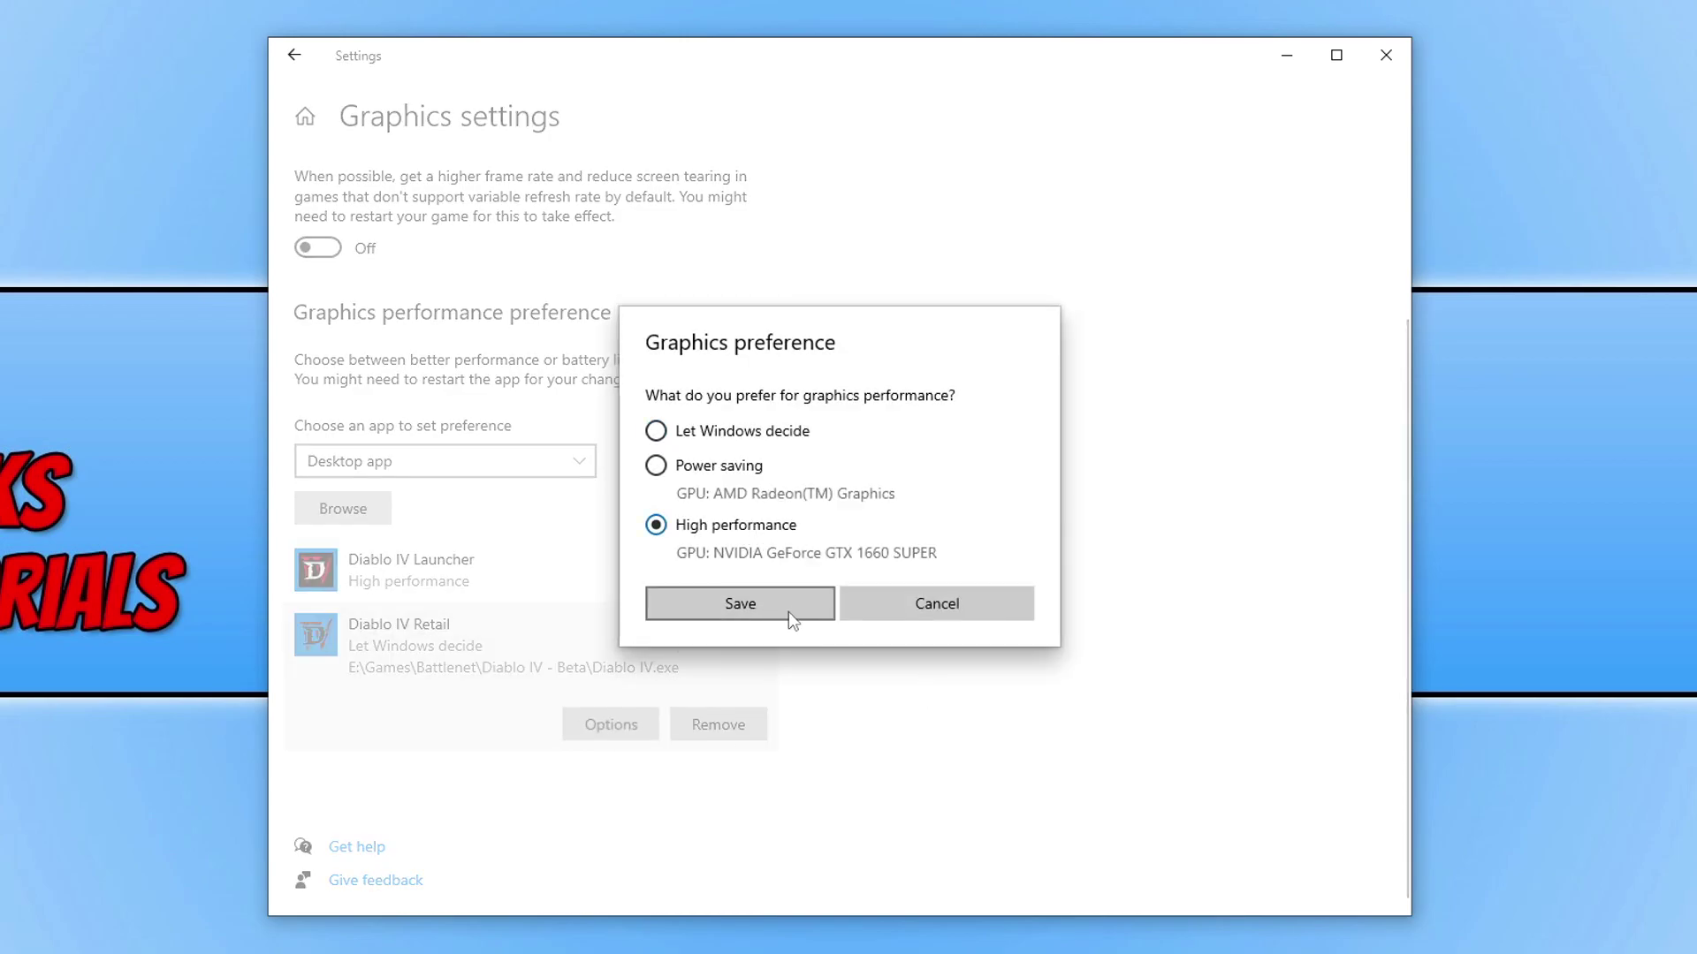
left_click(788, 610)
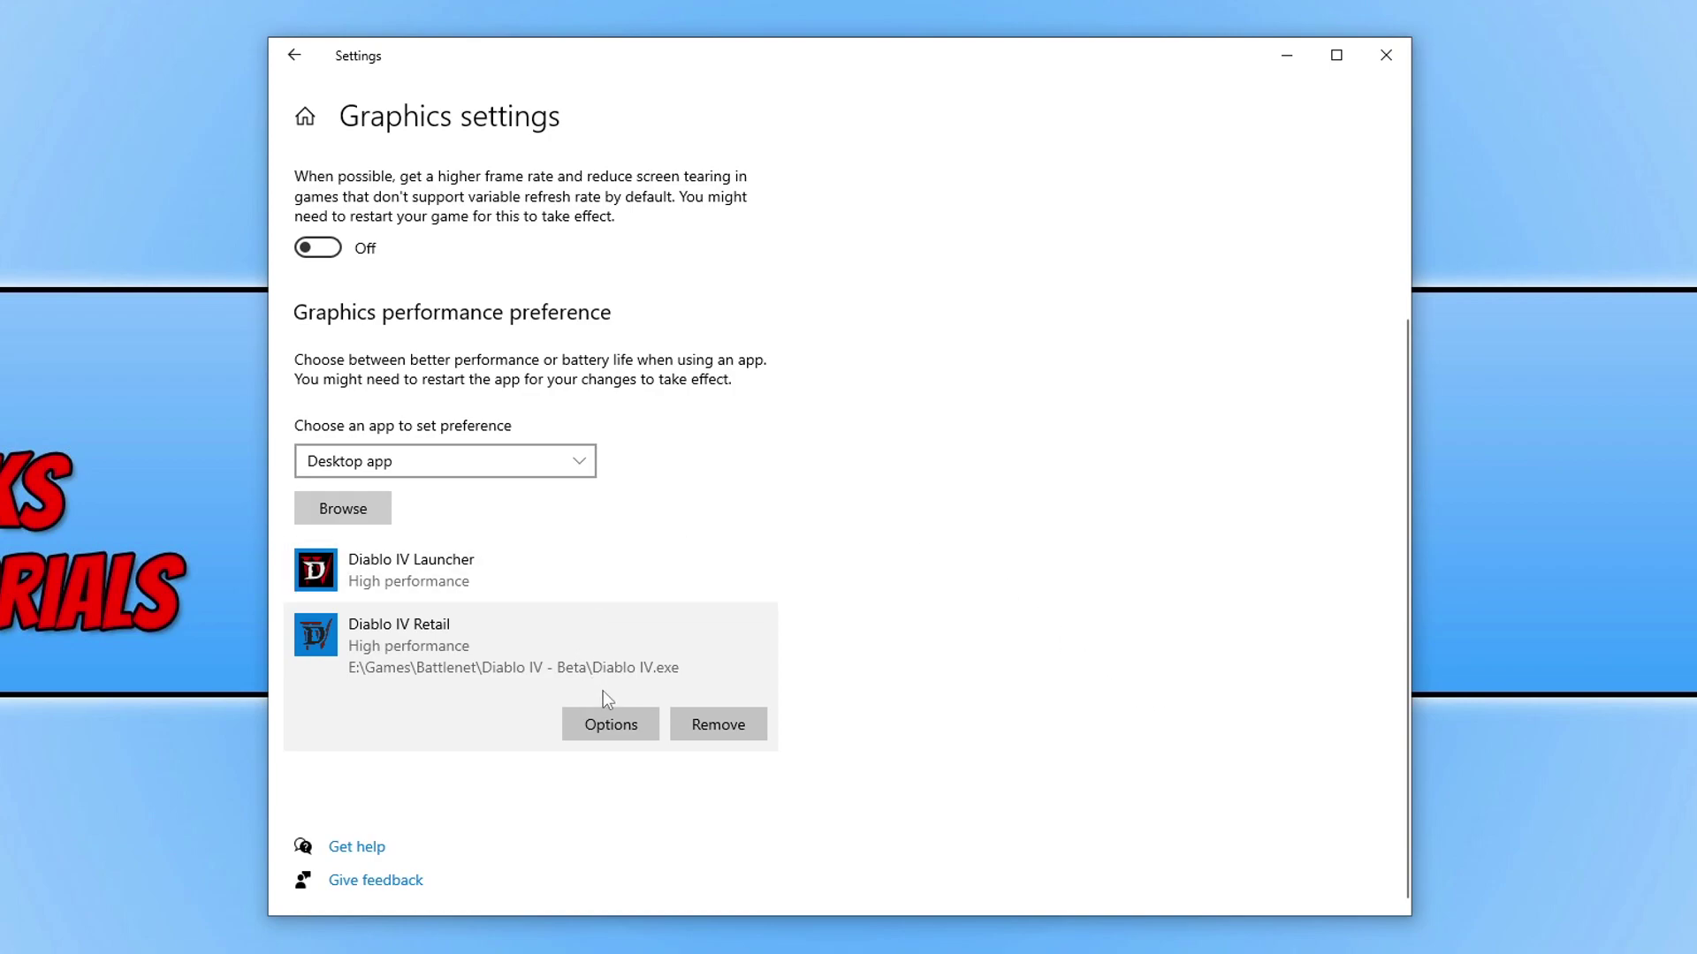
left_click(599, 719)
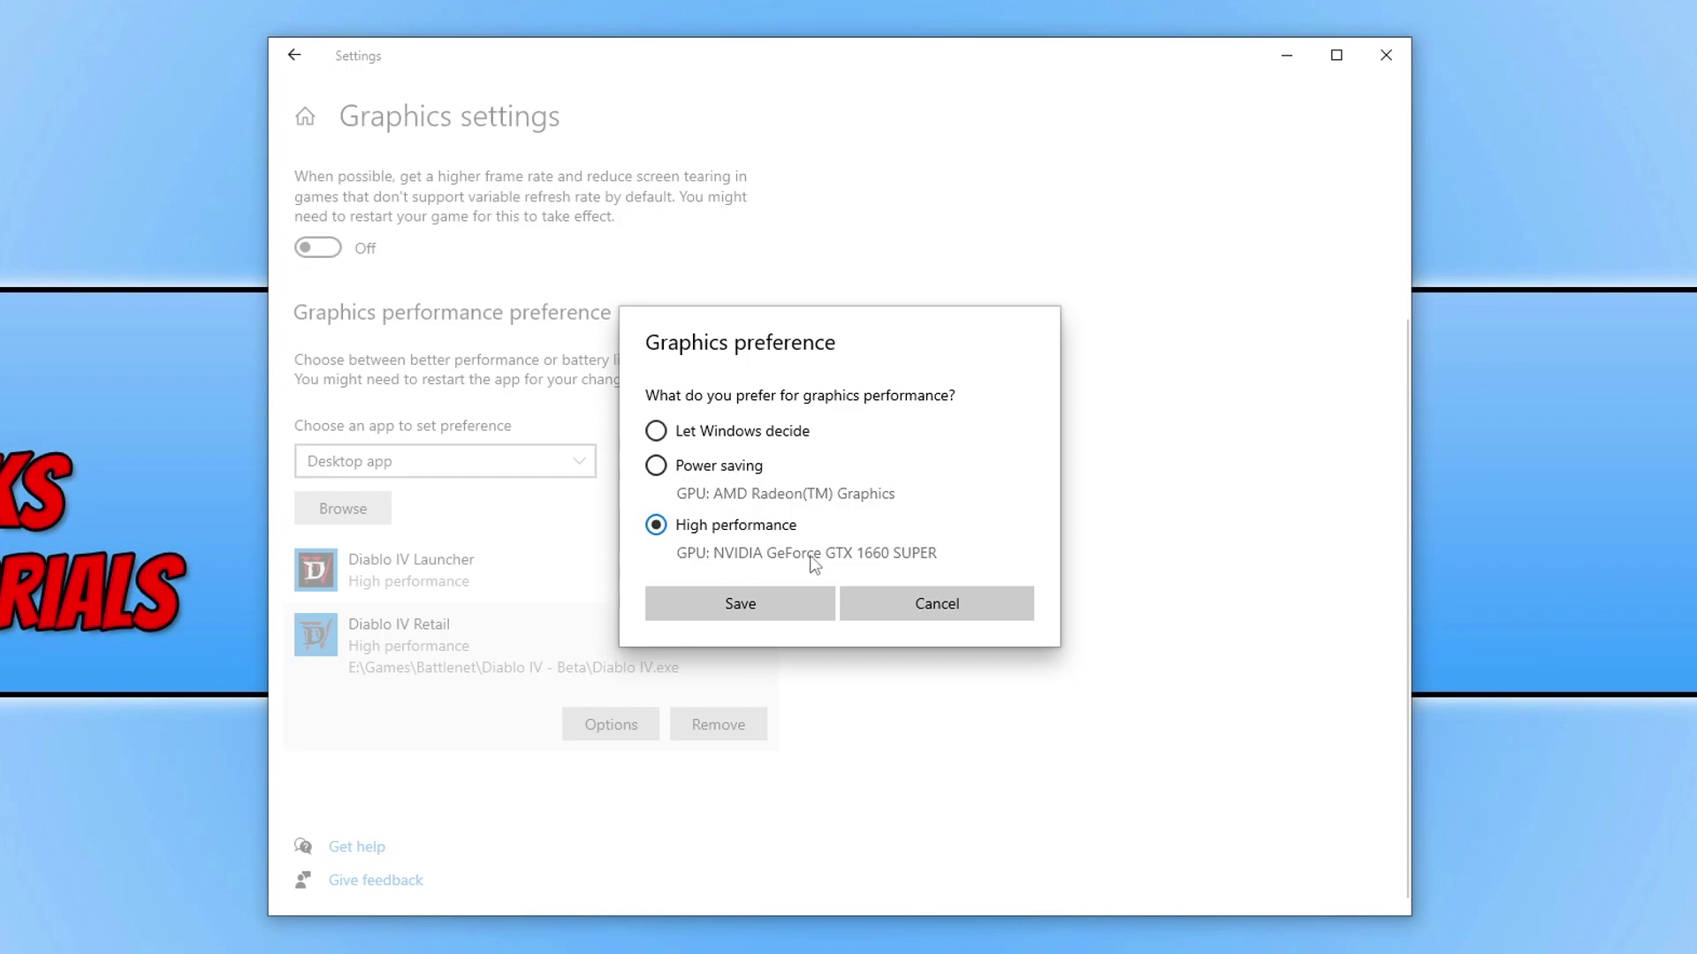
left_click(795, 603)
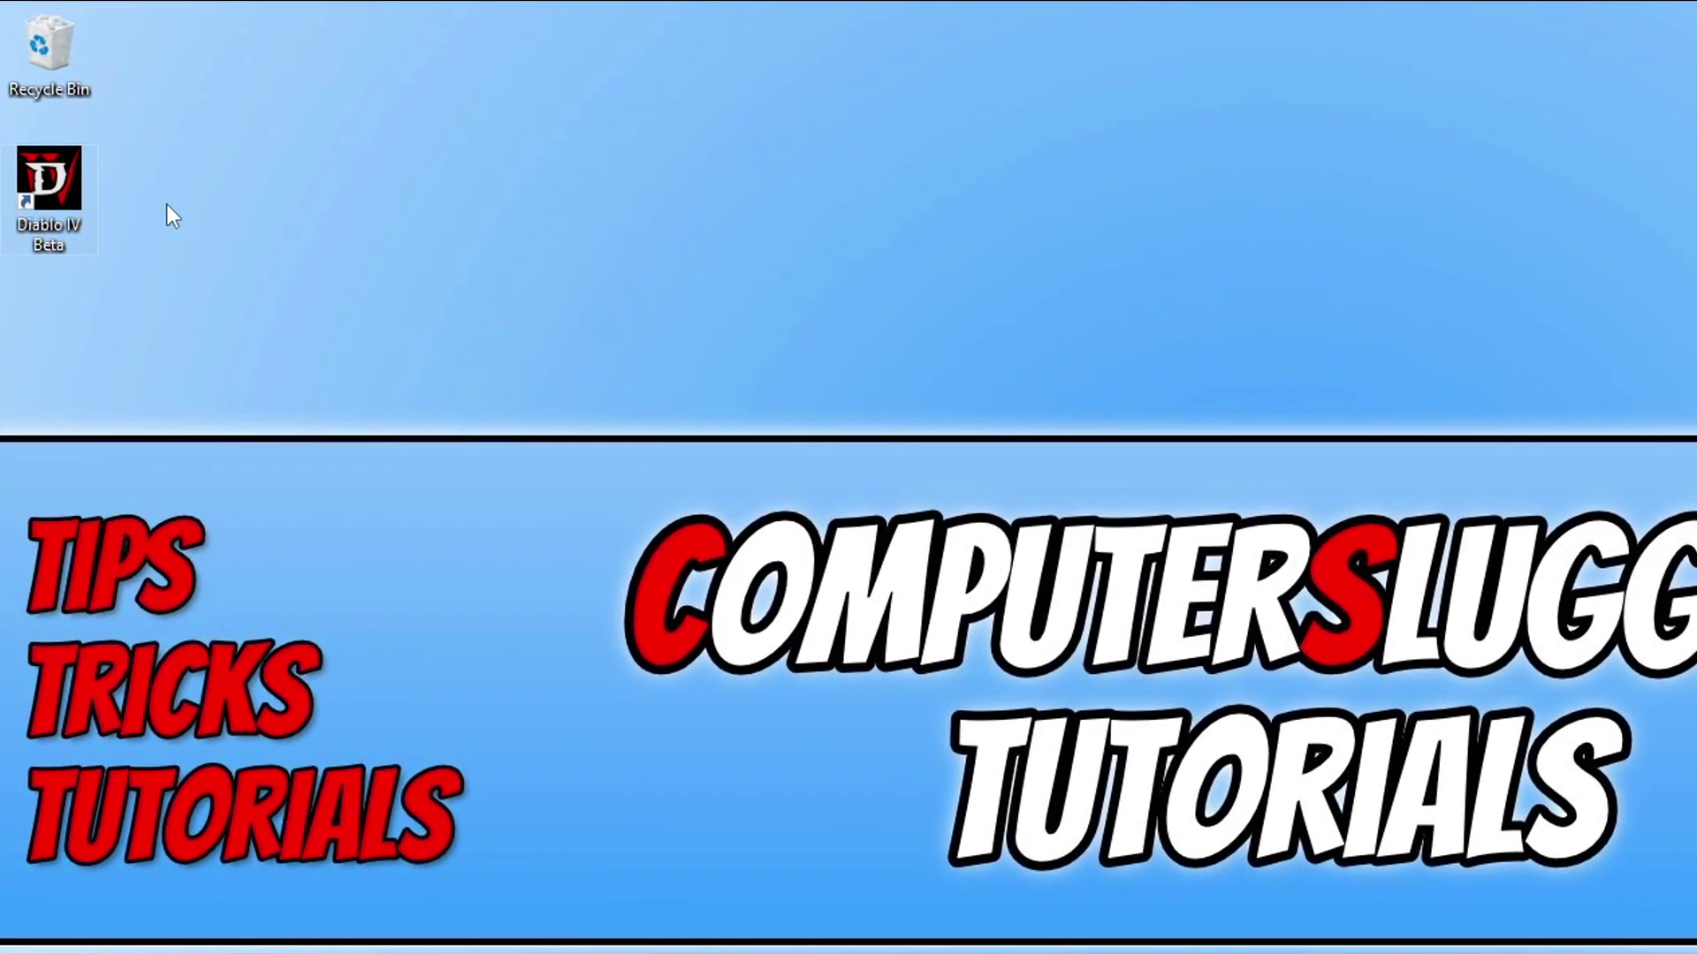
Open the Diablo IV Beta shortcut's install folder, inspect the Launcher's context menu, then close the folder.
right_click(53, 146)
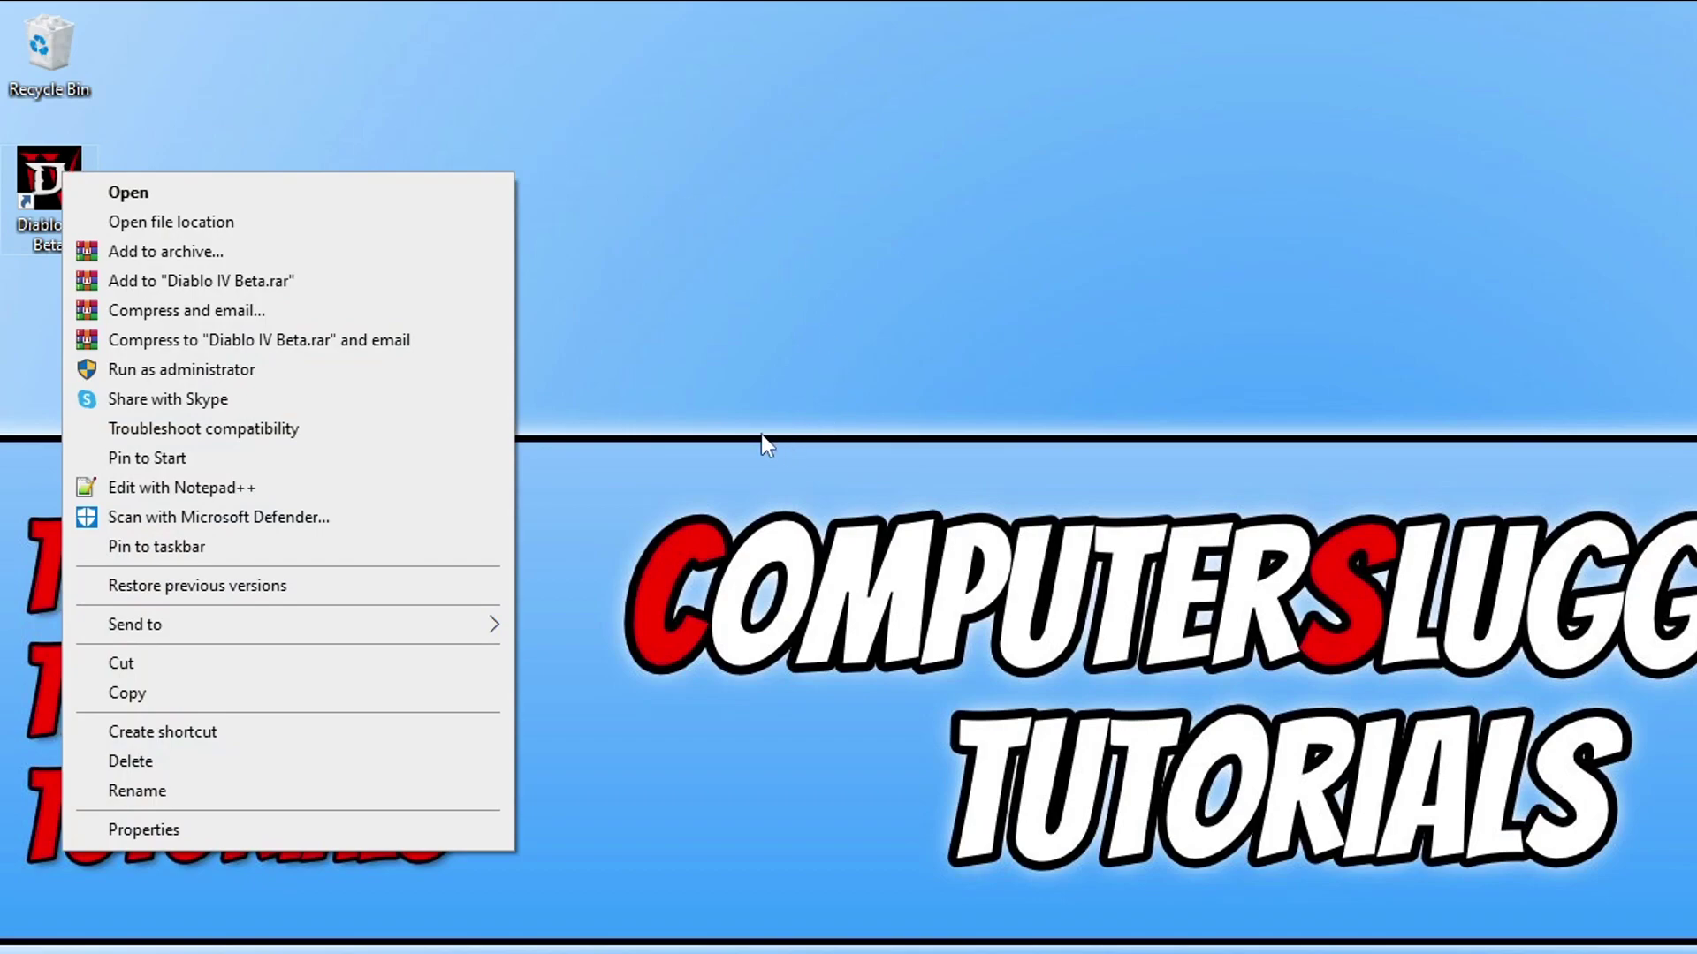
left_click(447, 227)
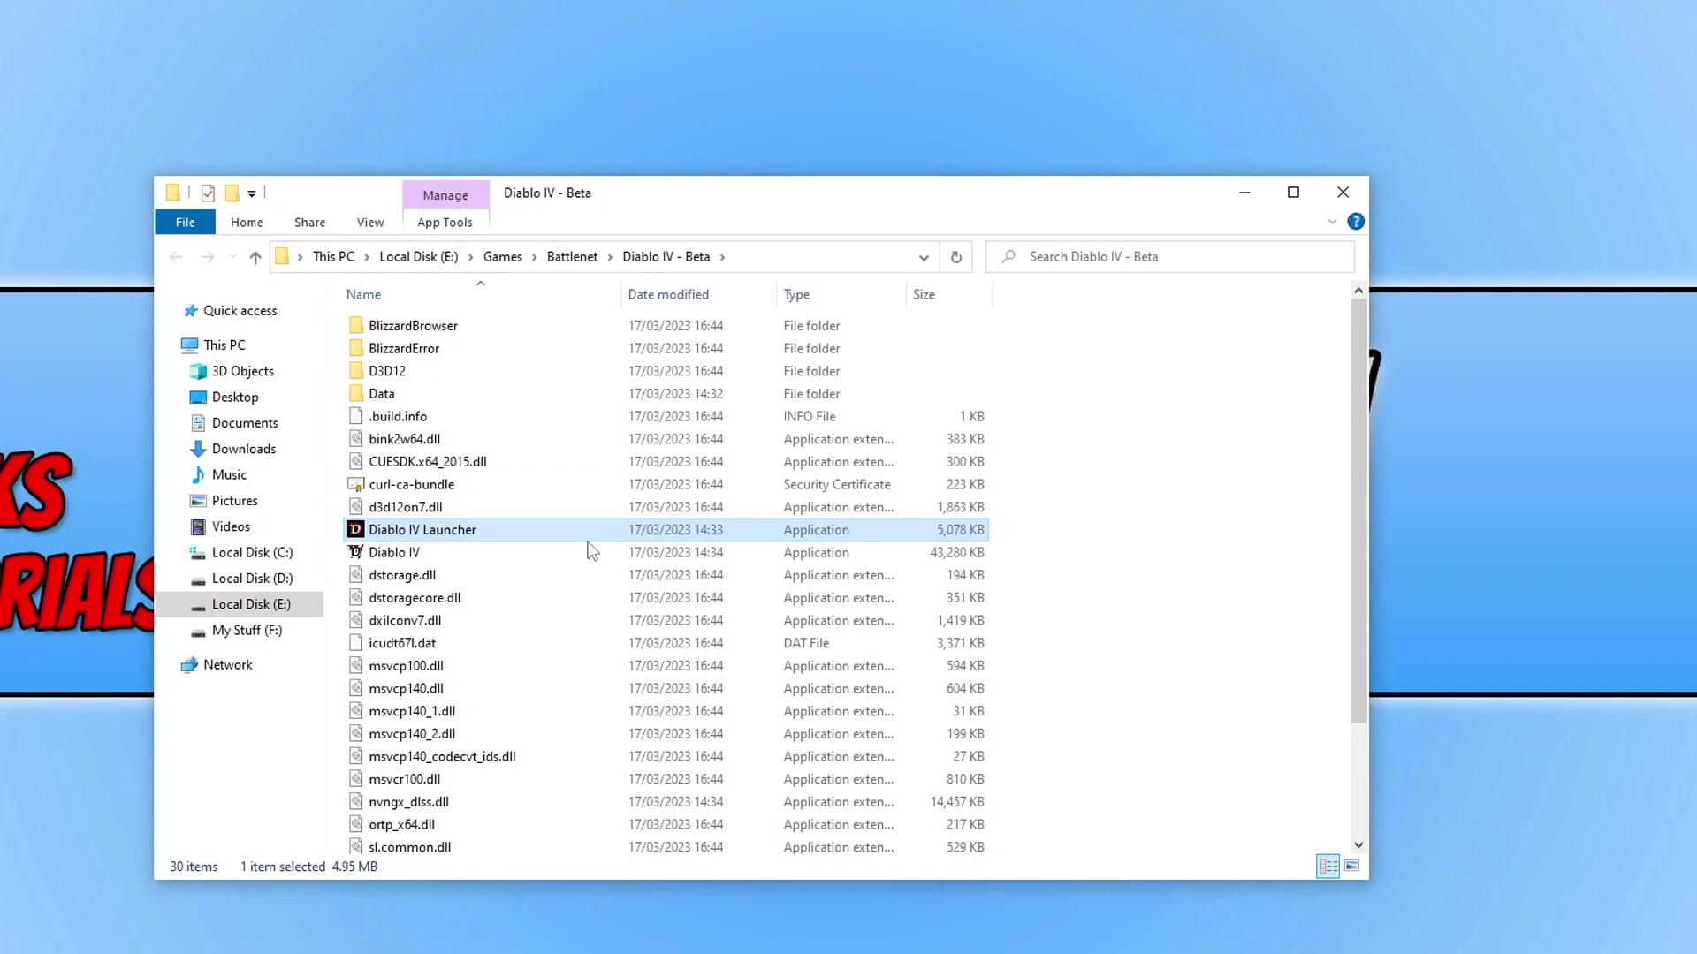
right_click(458, 533)
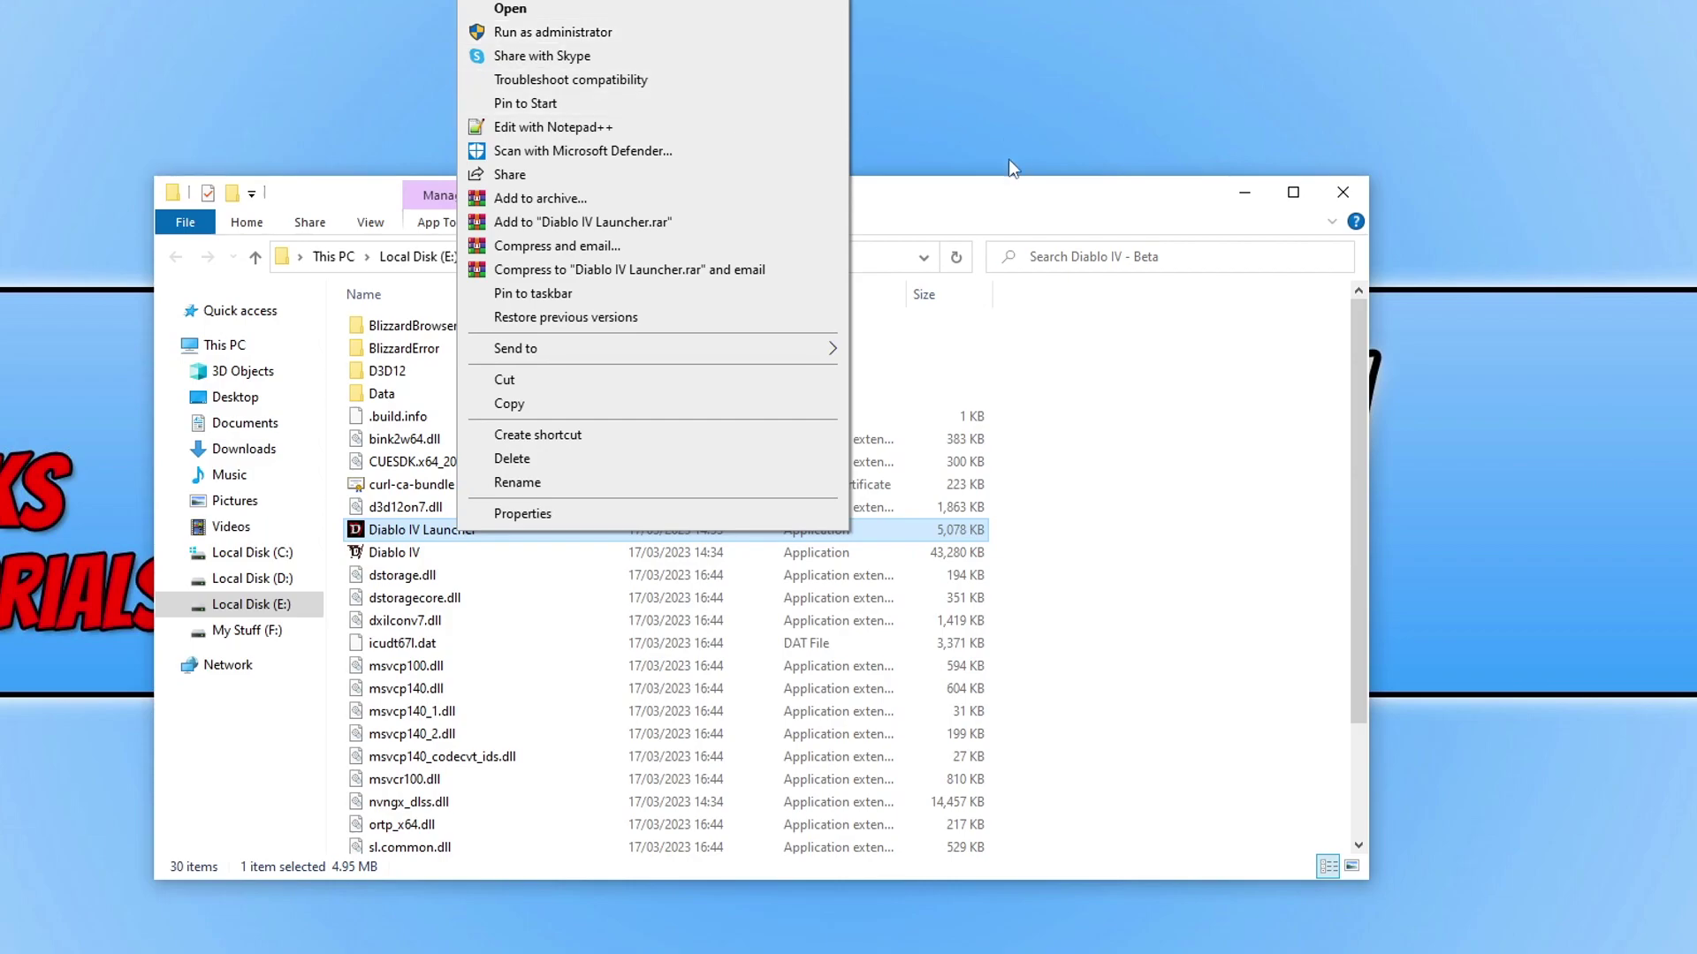
left_click(1018, 196)
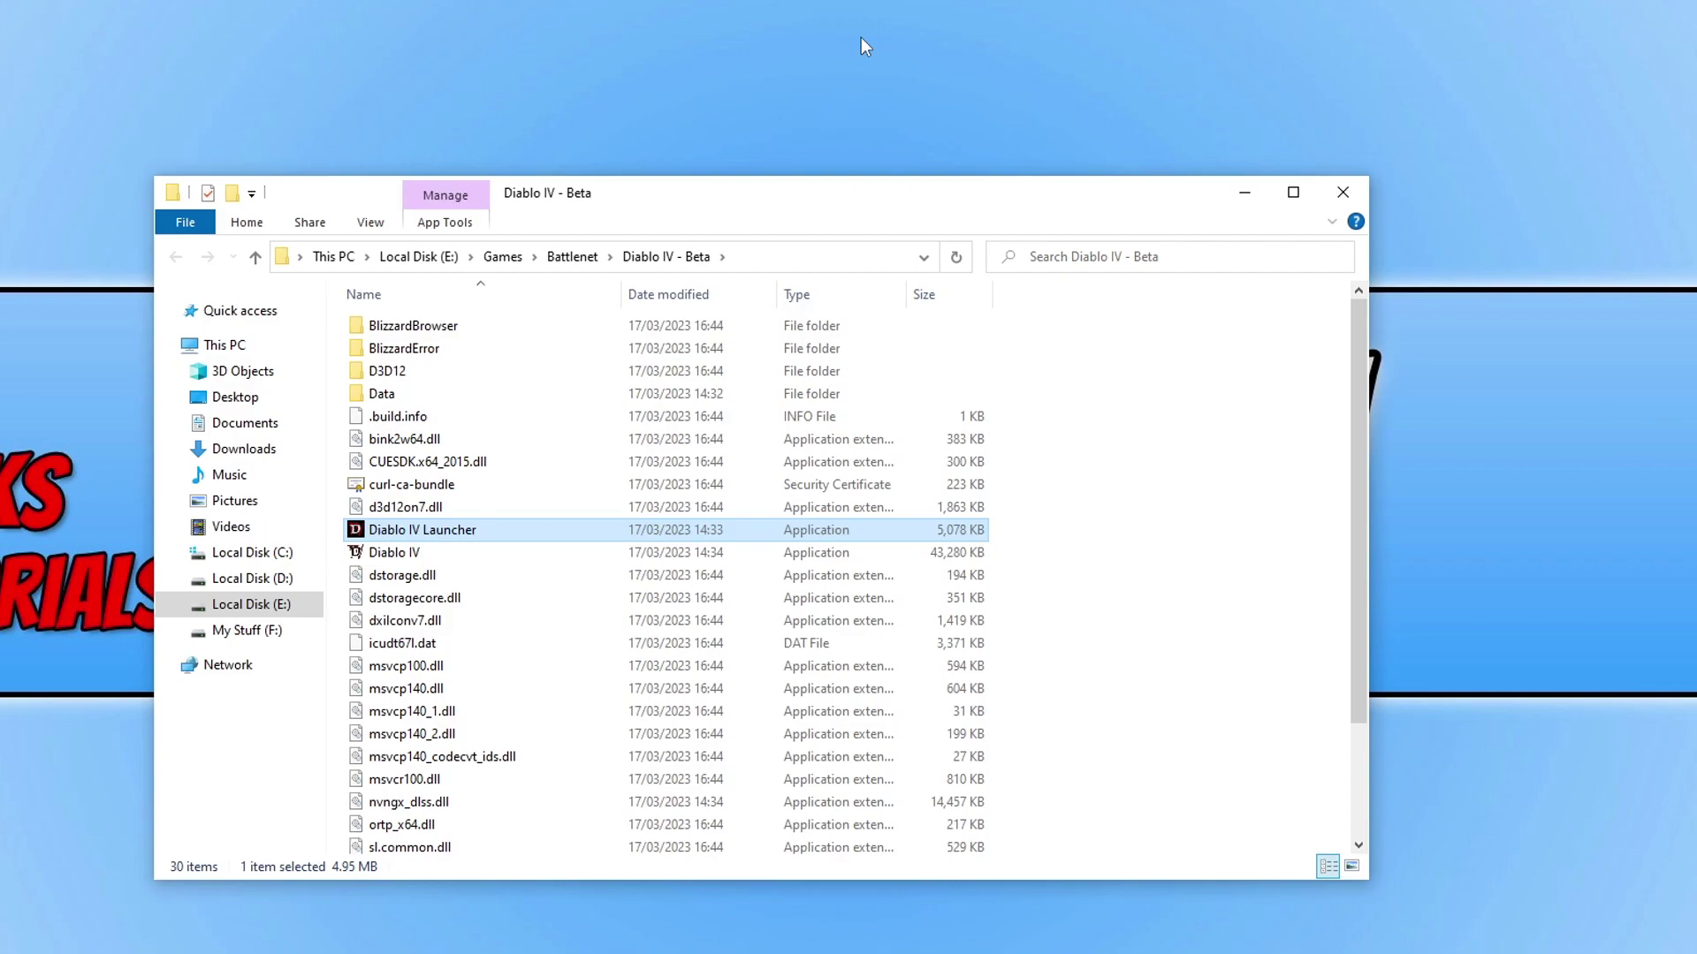
left_click(1338, 195)
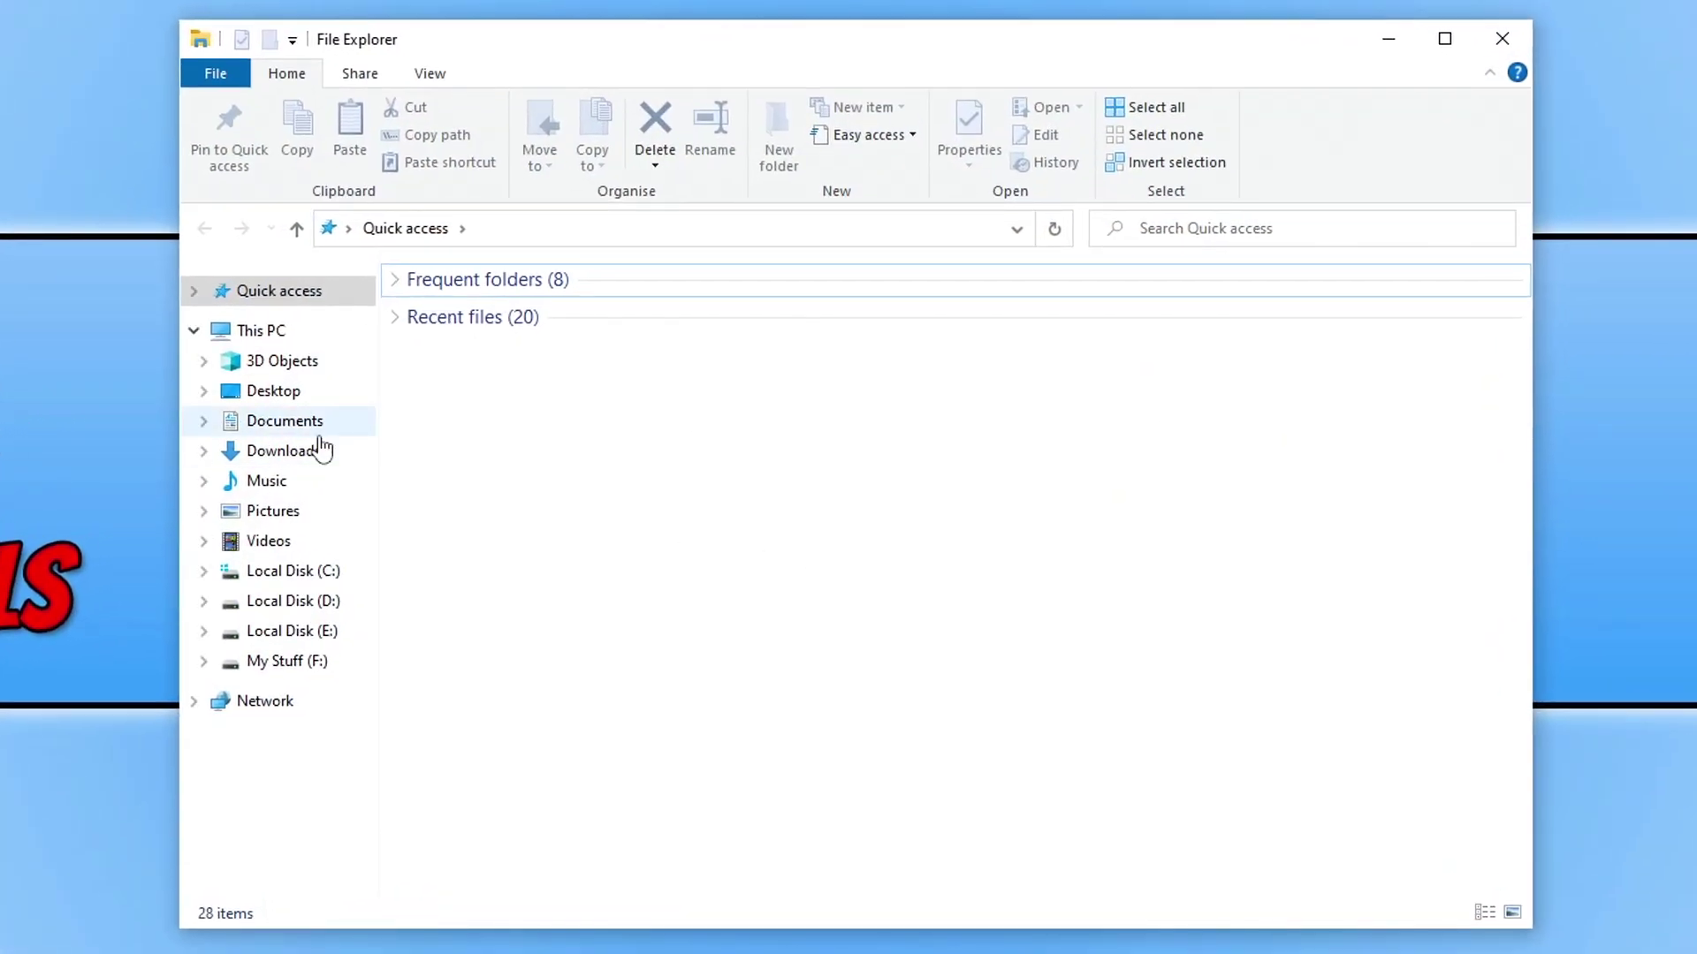
Go to the Documents folder in File Explorer.
left_click(282, 421)
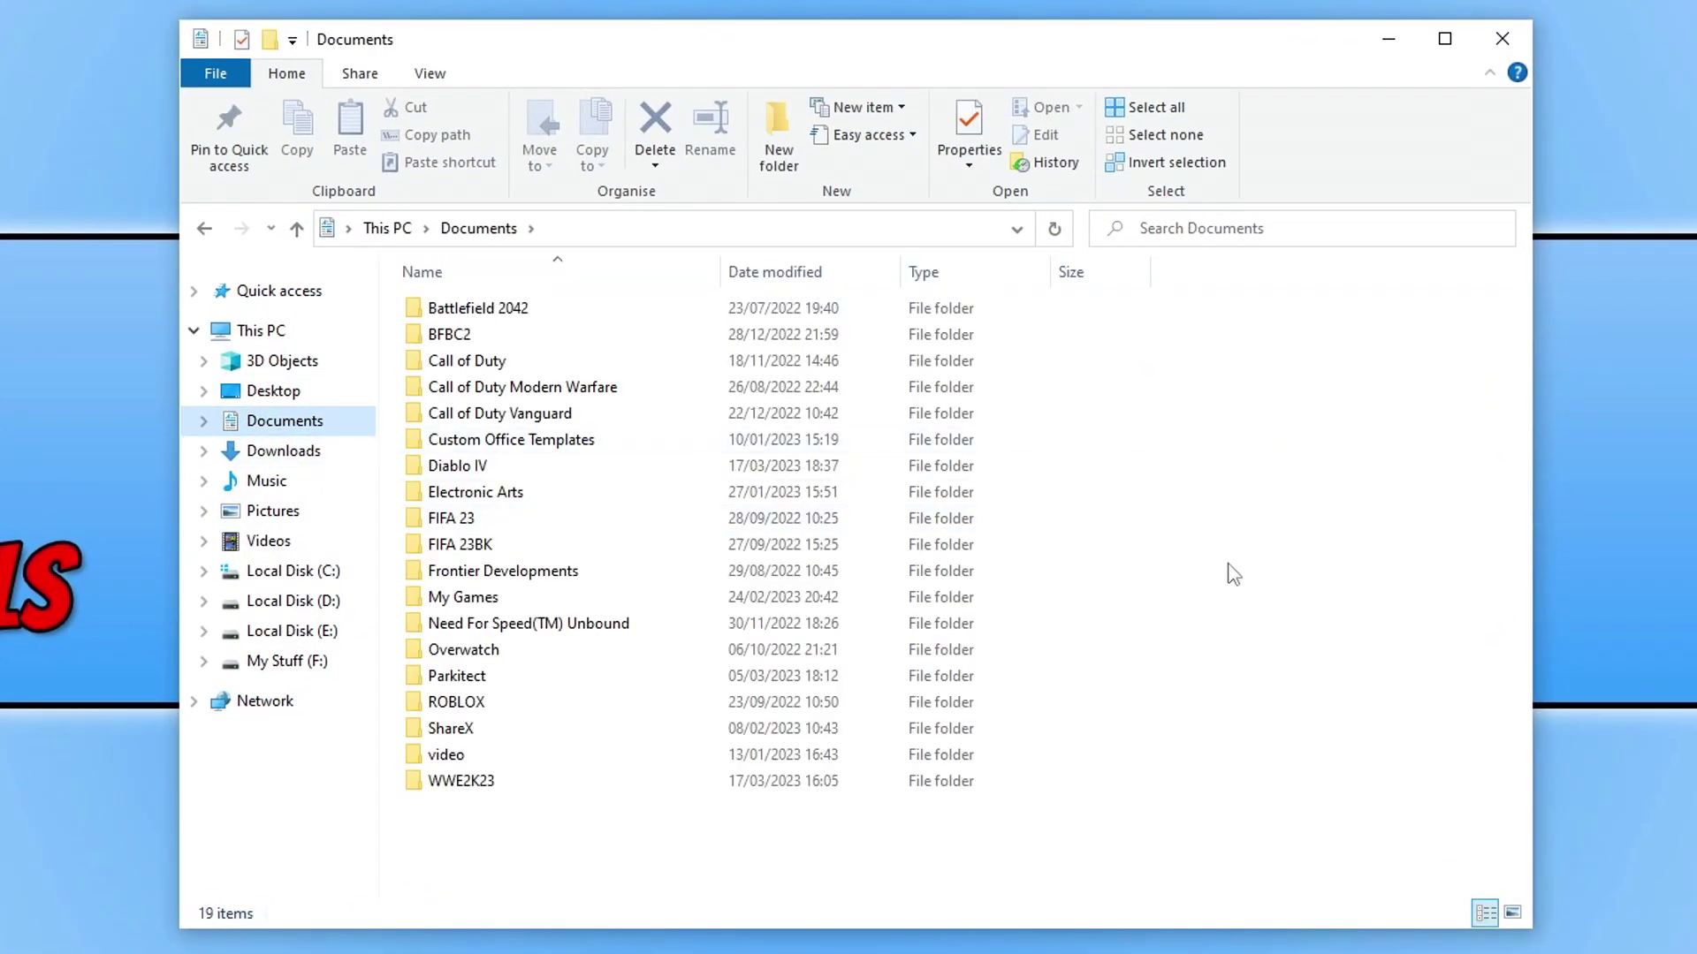
Open the Diablo IV folder in Documents and select the LocalPrefs file.
double_click(483, 469)
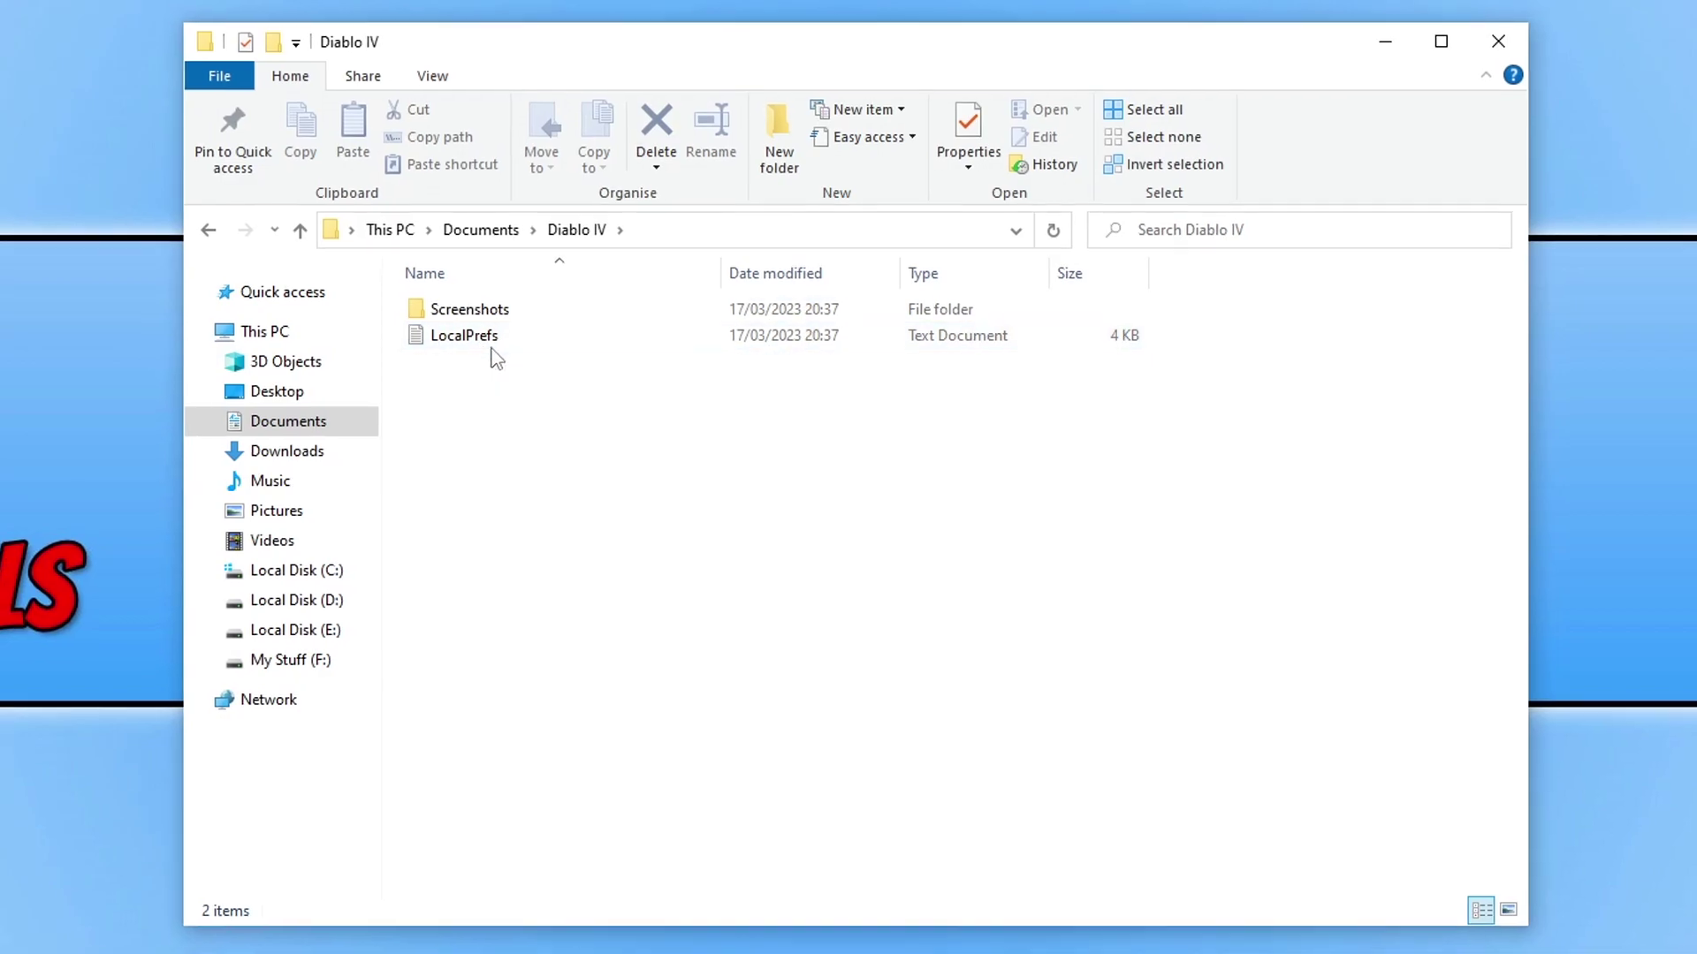
left_click(1122, 339)
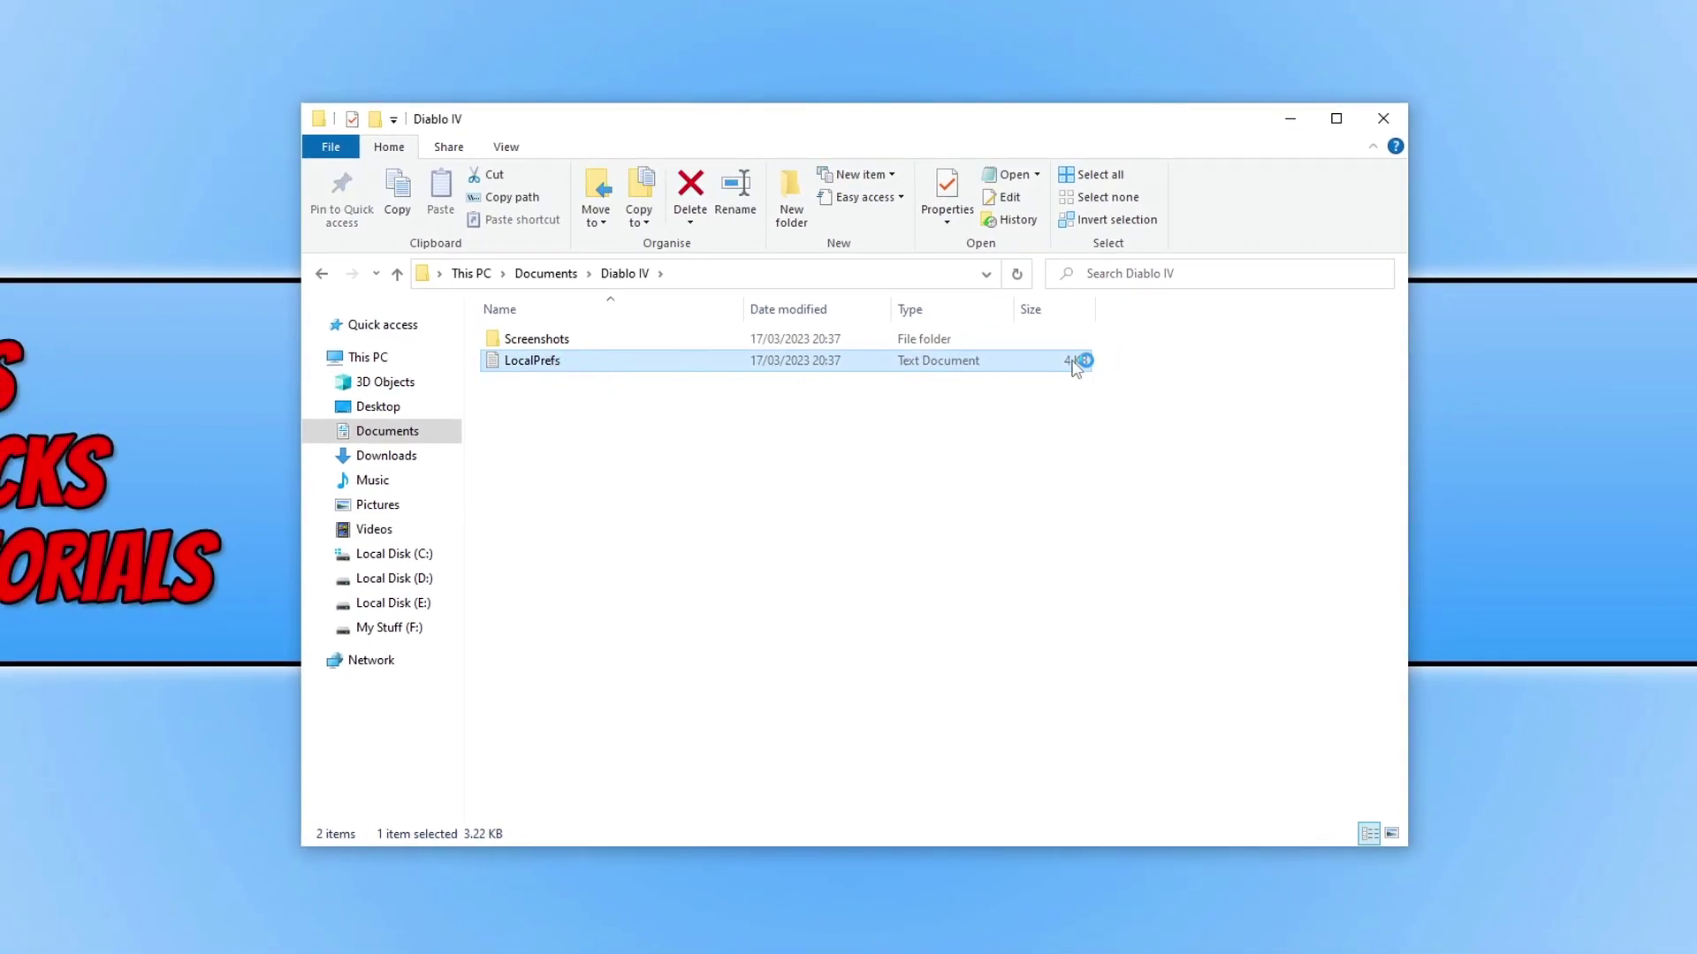
Open LocalPrefs in Notepad and review the FPS limits, PhysicsQuality and ShadowQuality entries.
double_click(1075, 363)
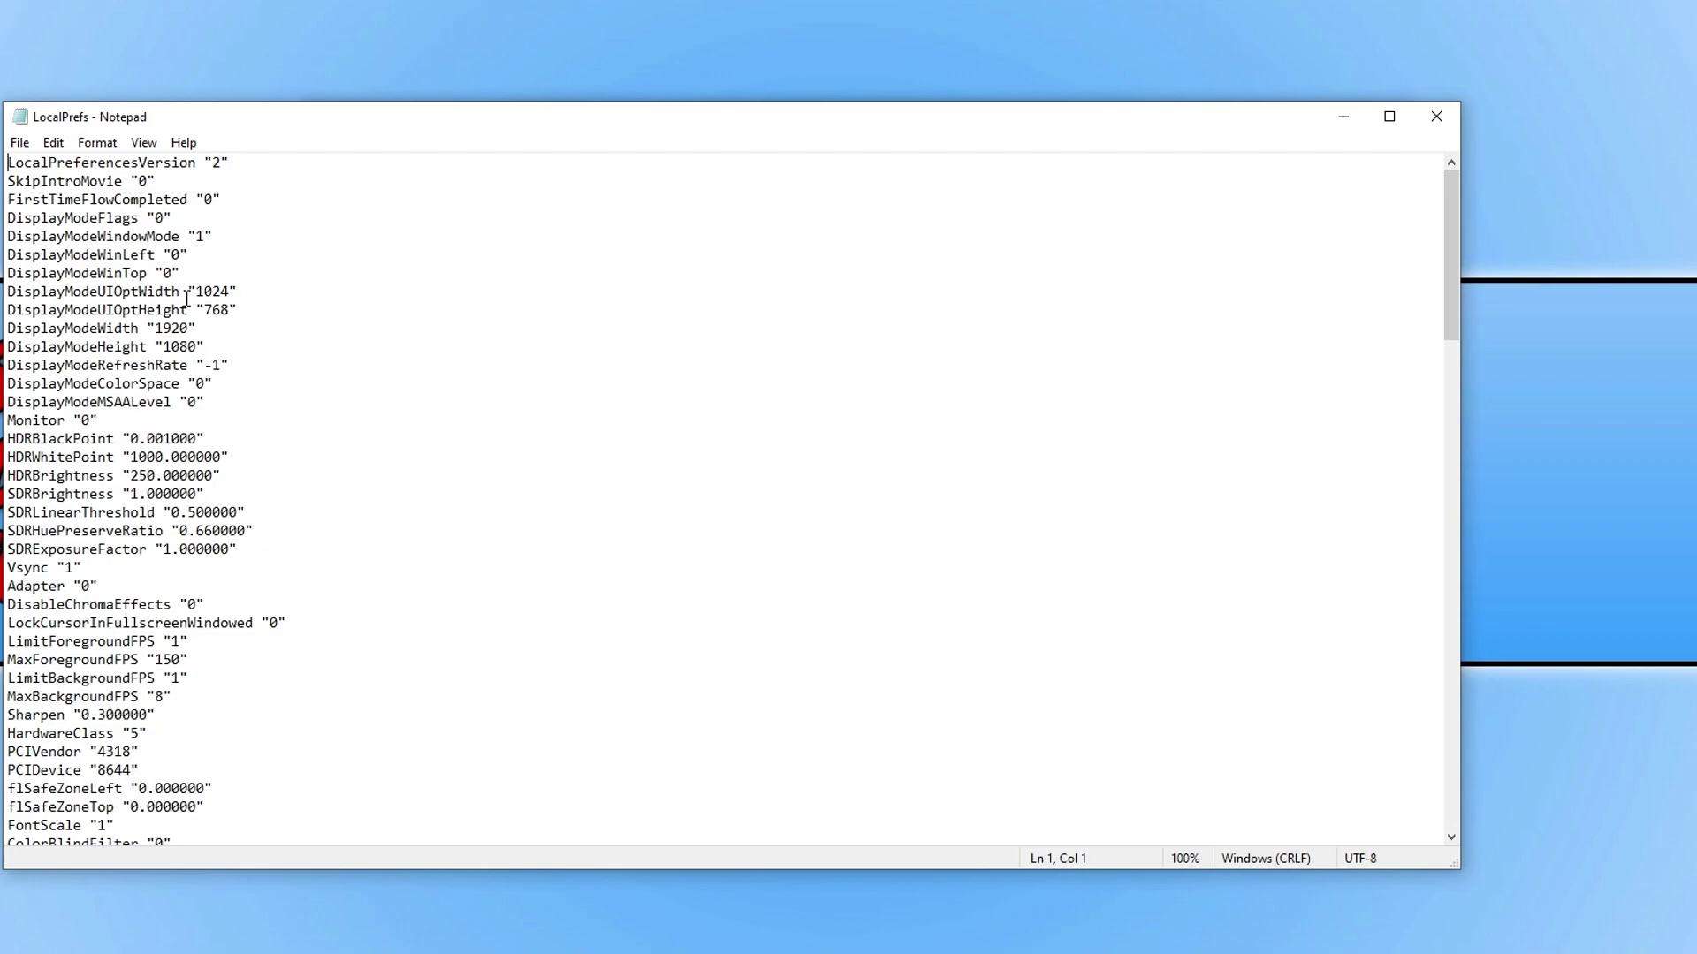
scroll(187, 301, "down", 1)
scroll(187, 325, "down", 2)
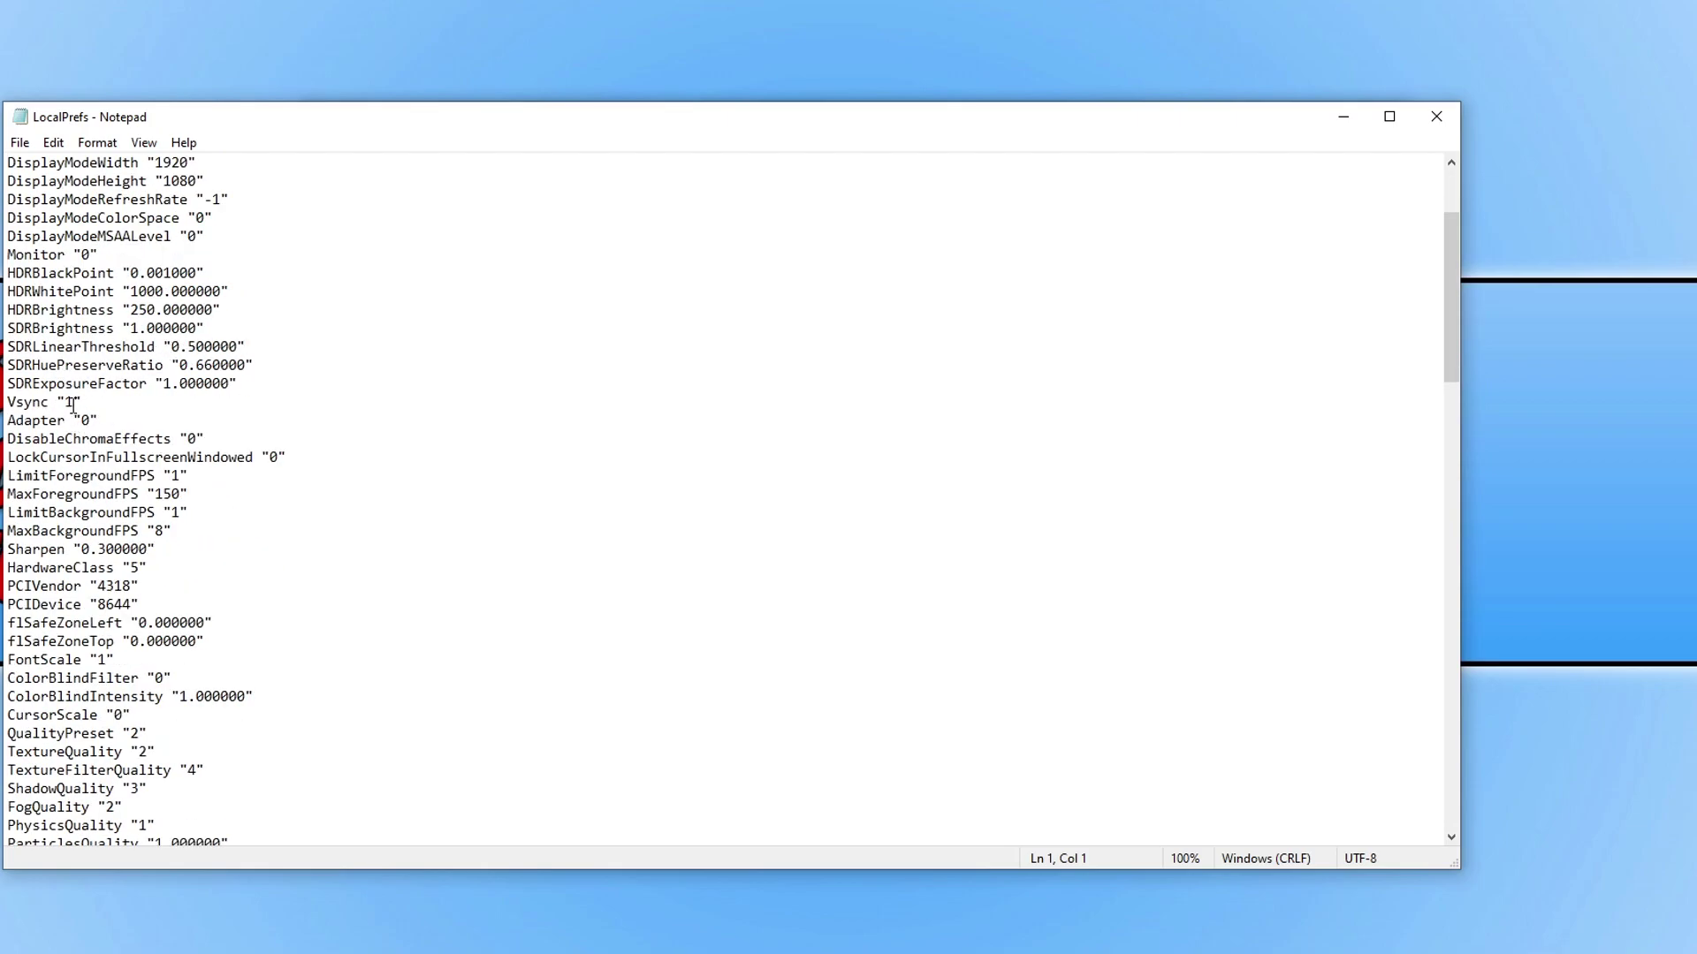
left_click_drag(74, 405, 168, 402)
scroll(264, 421, "down", 1)
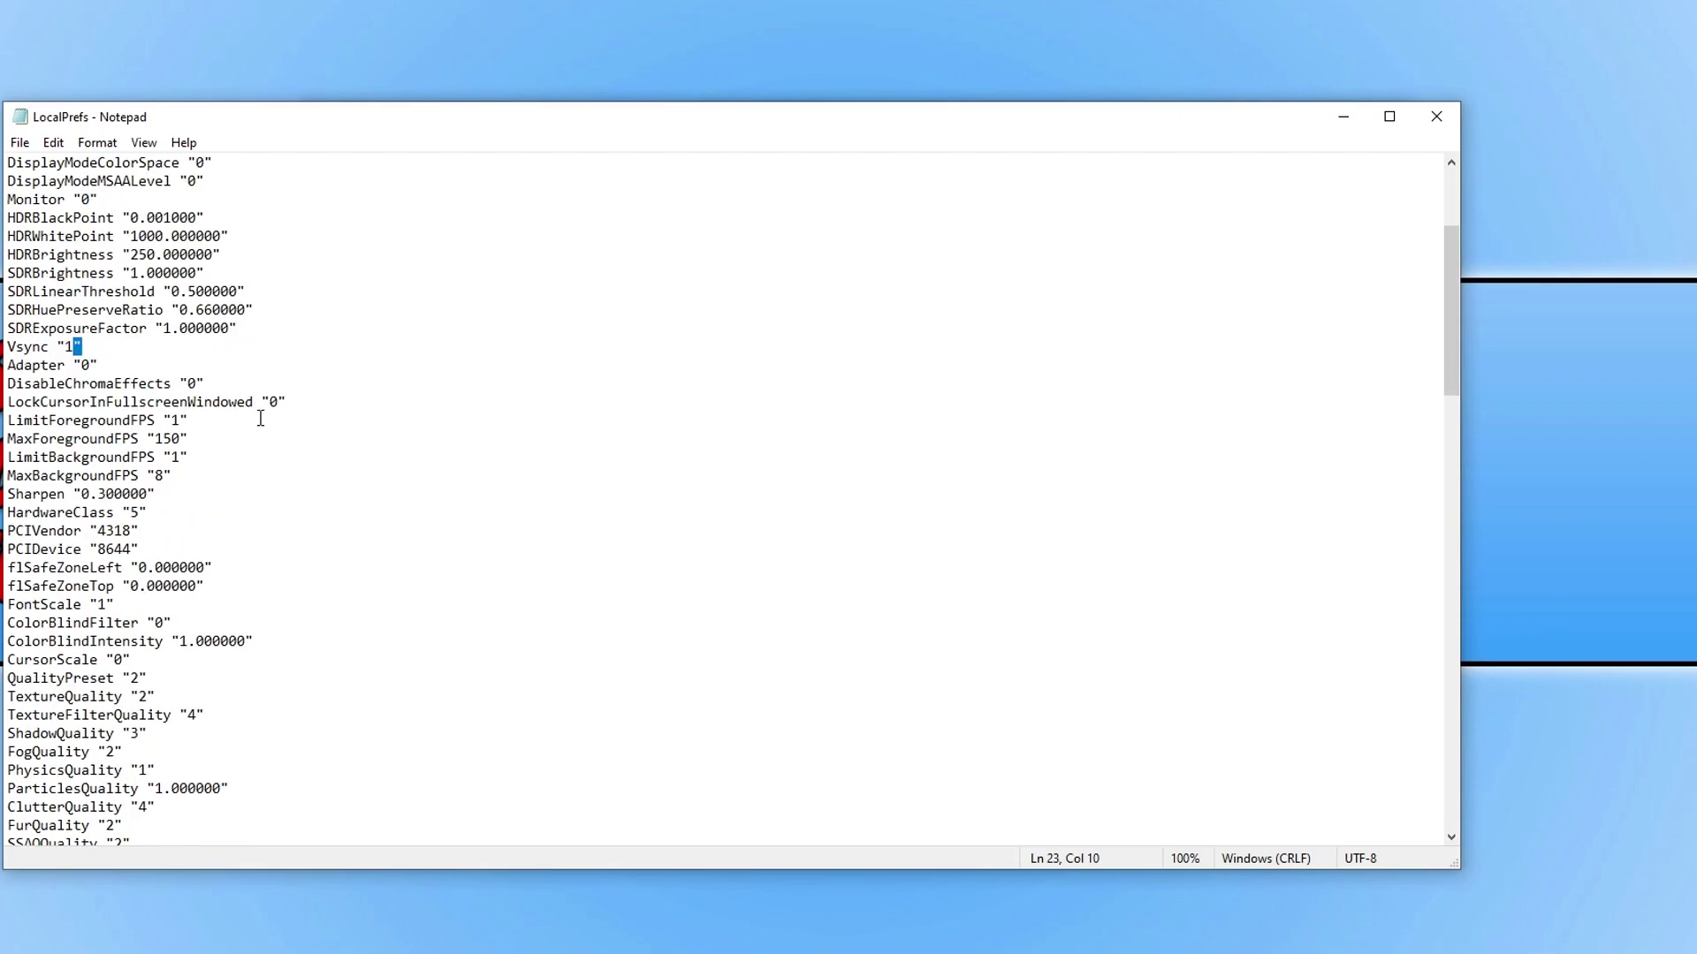
left_click_drag(156, 457, 163, 457)
left_click(188, 420)
scroll(291, 478, "down", 3)
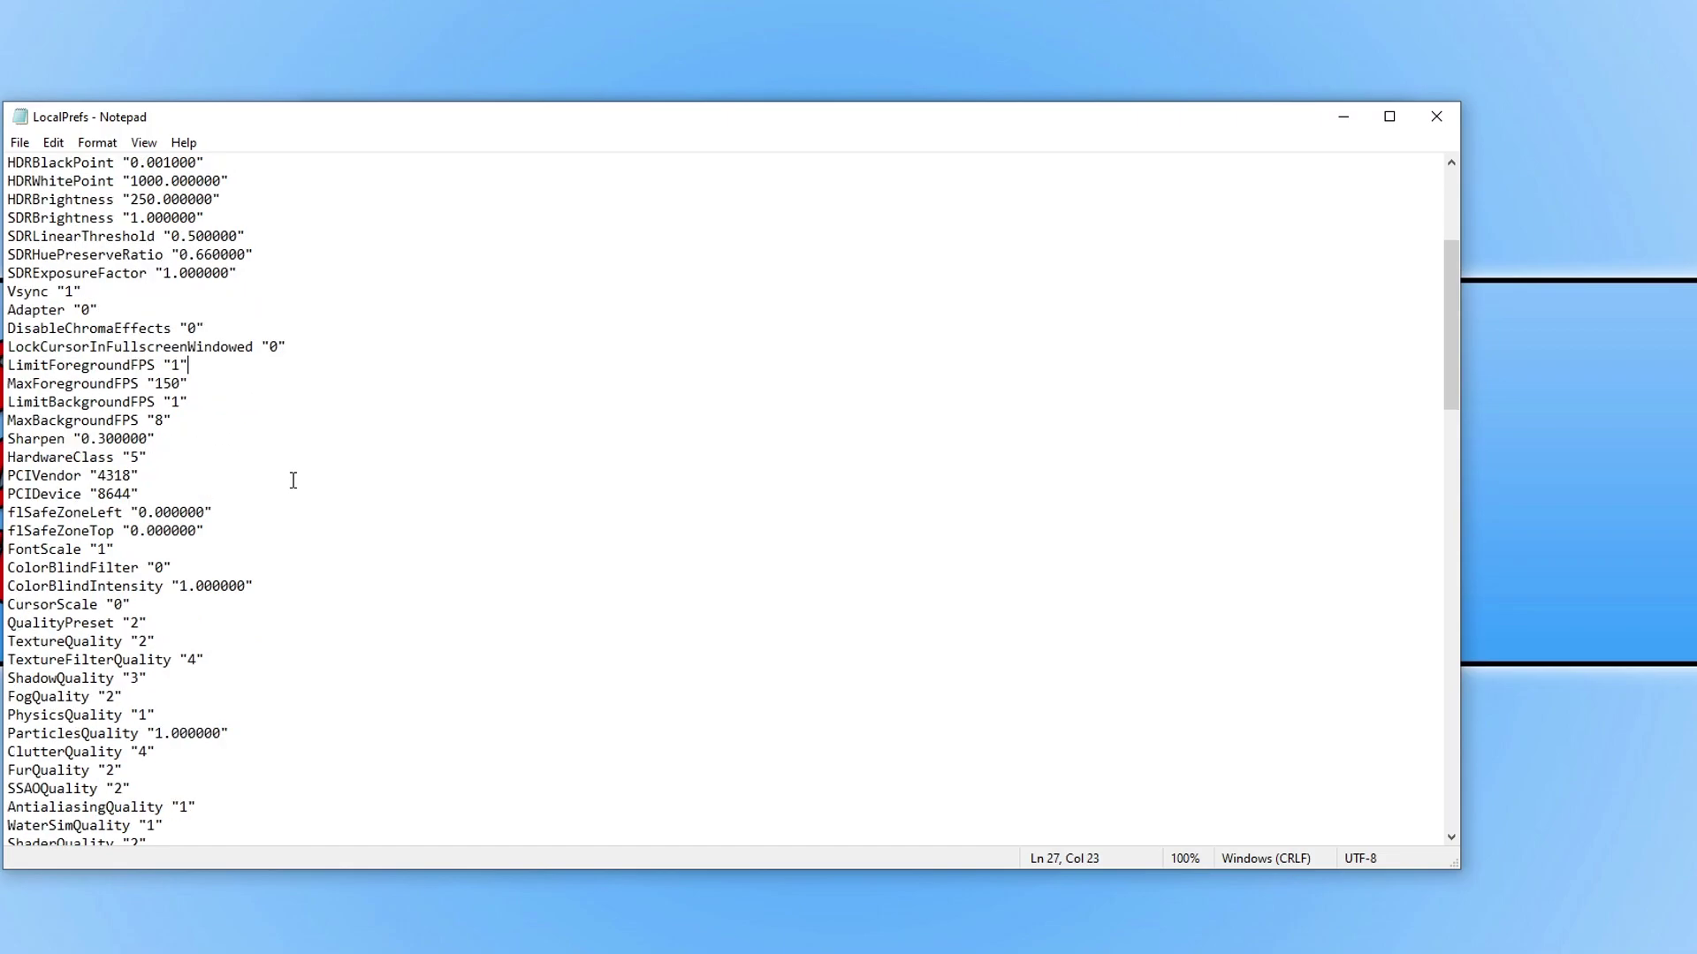
left_click_drag(125, 605, 157, 604)
left_click(245, 571)
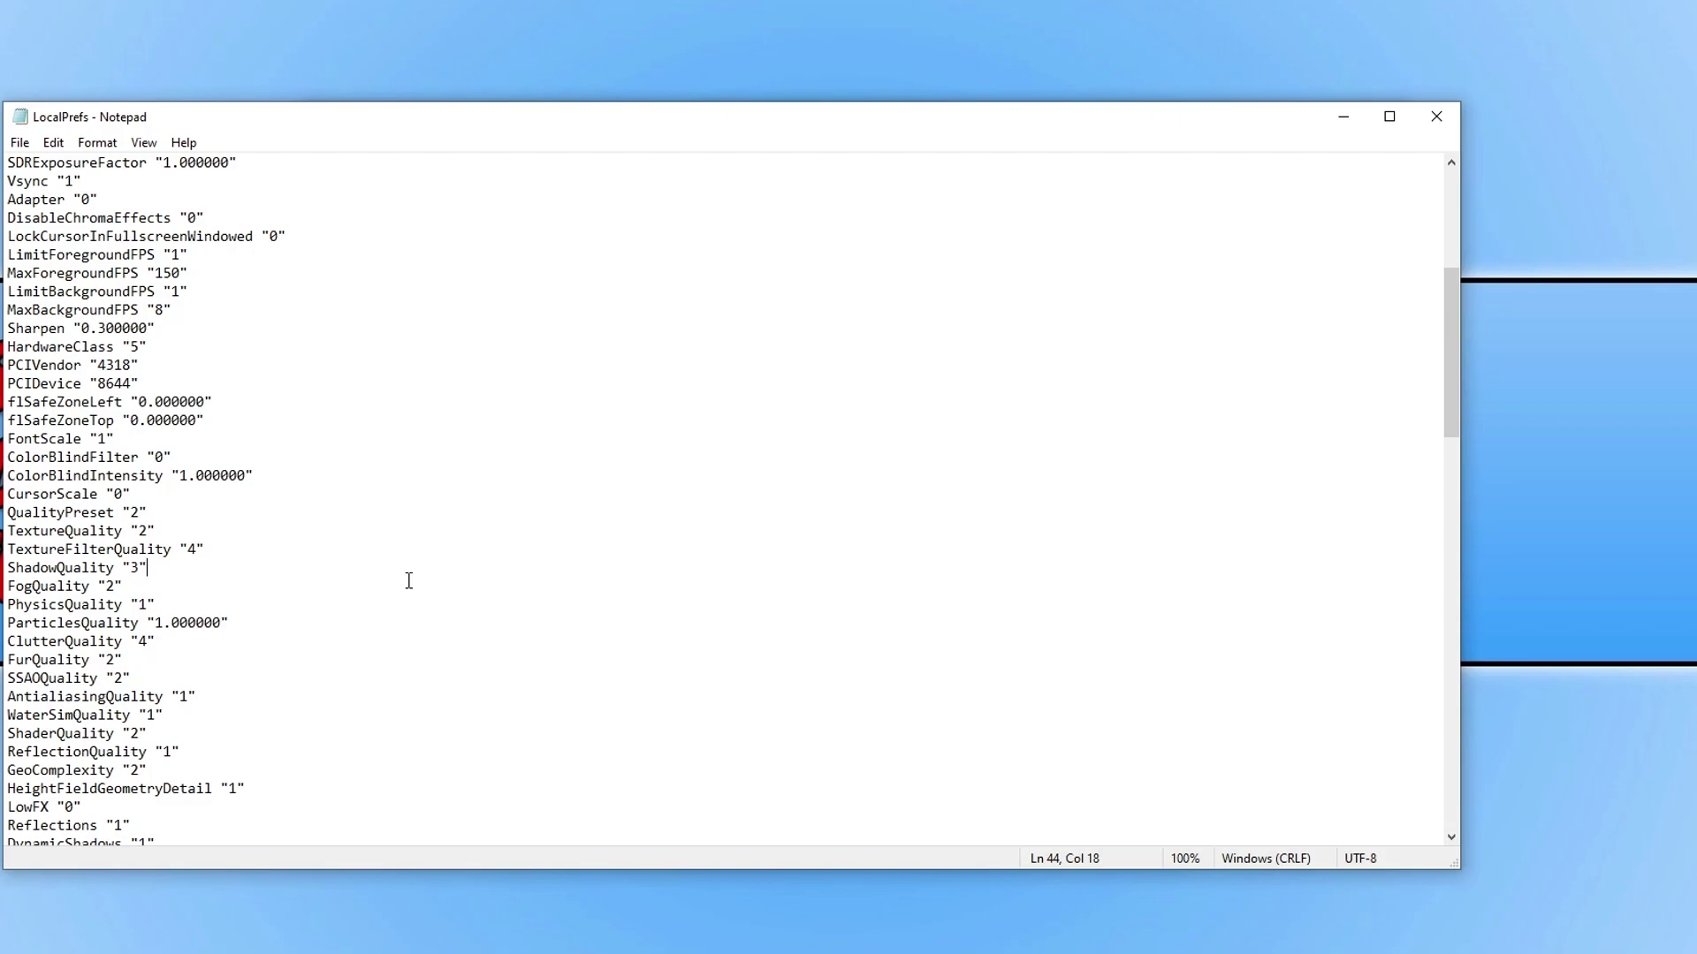
Close Notepad and rename LocalPrefs to LocalPrefsbk.
left_click(1436, 116)
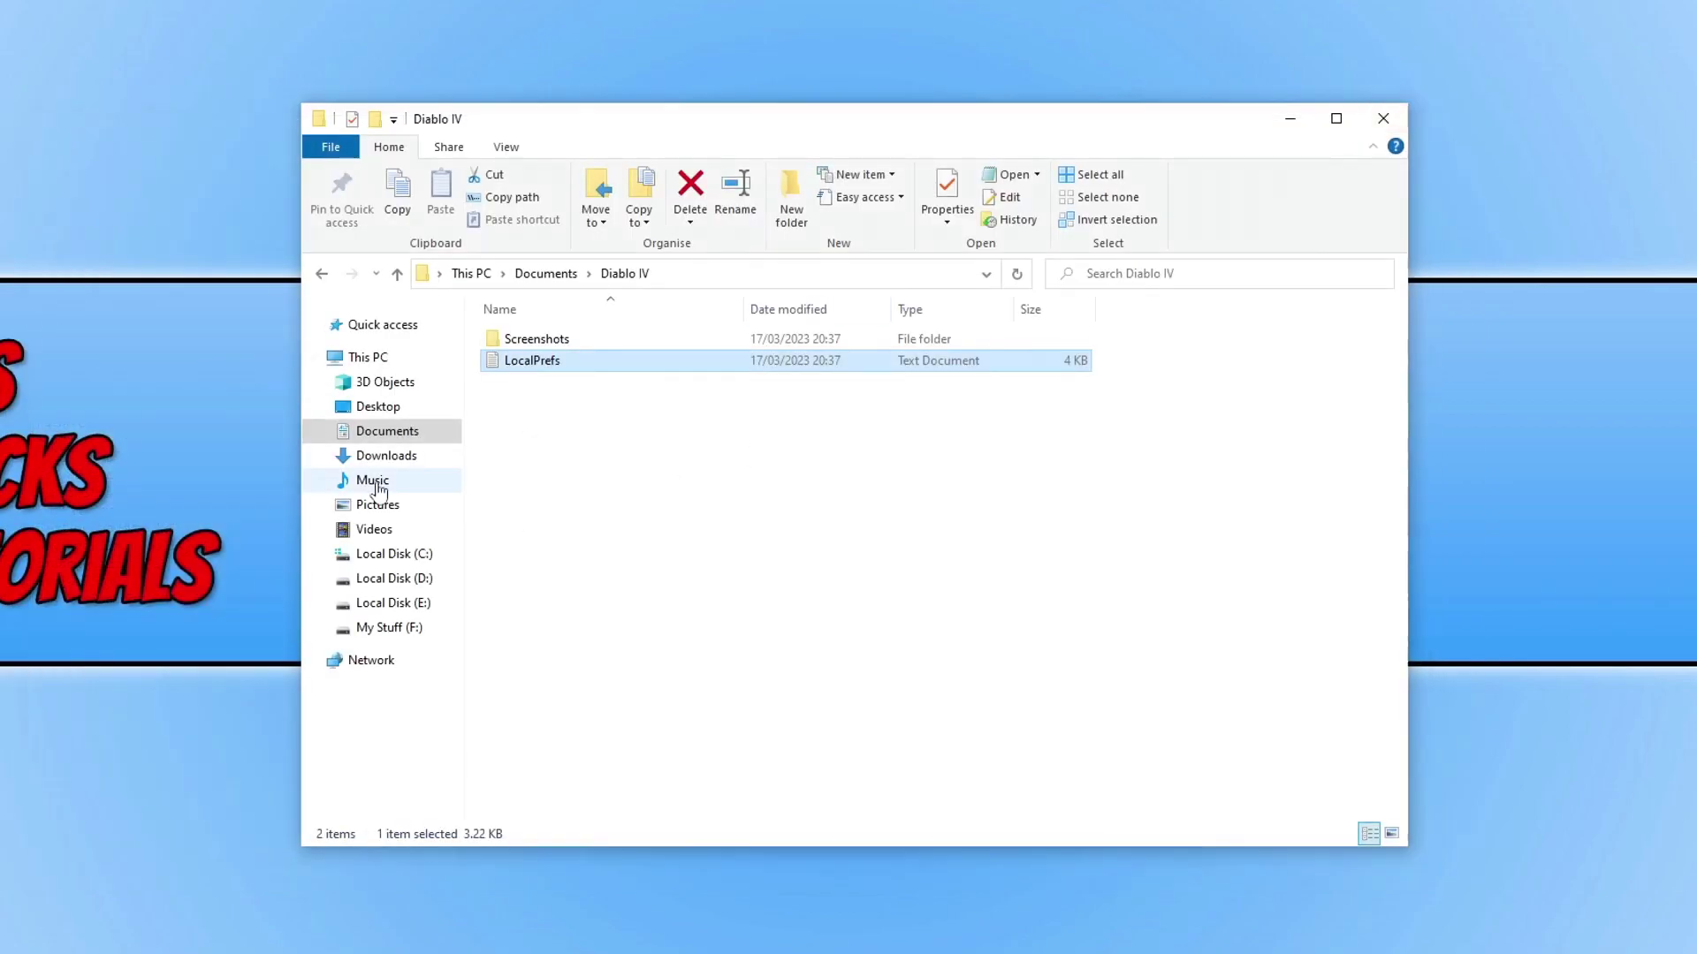
right_click(557, 360)
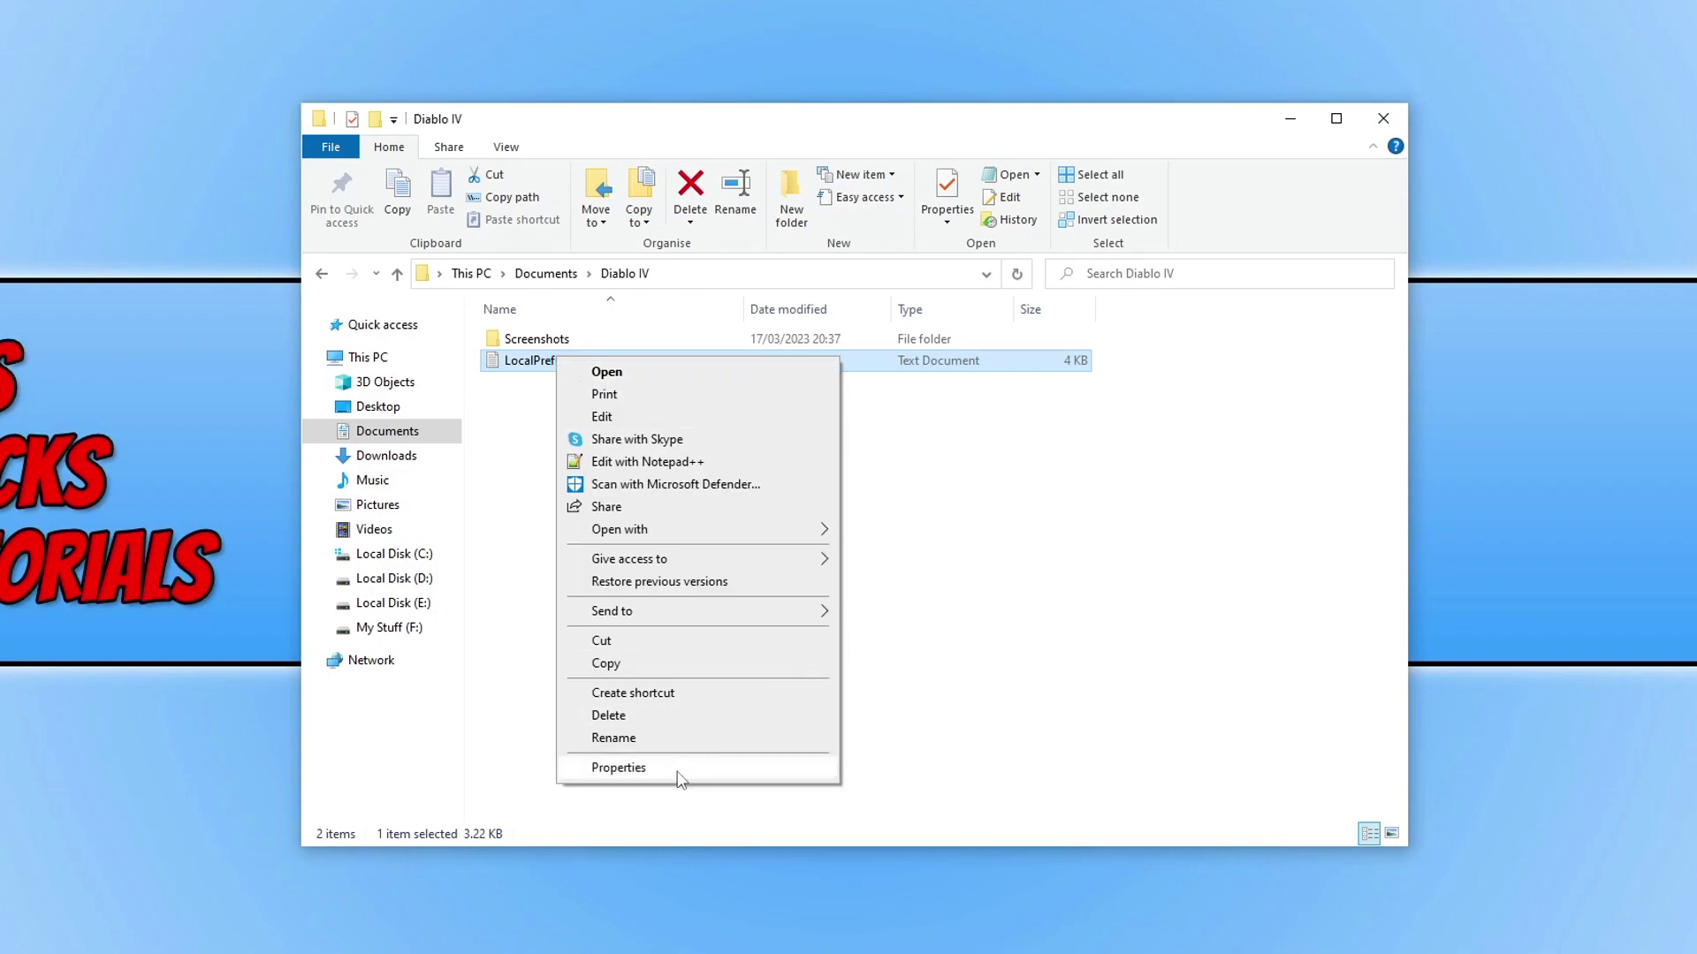
left_click(676, 737)
key("End")
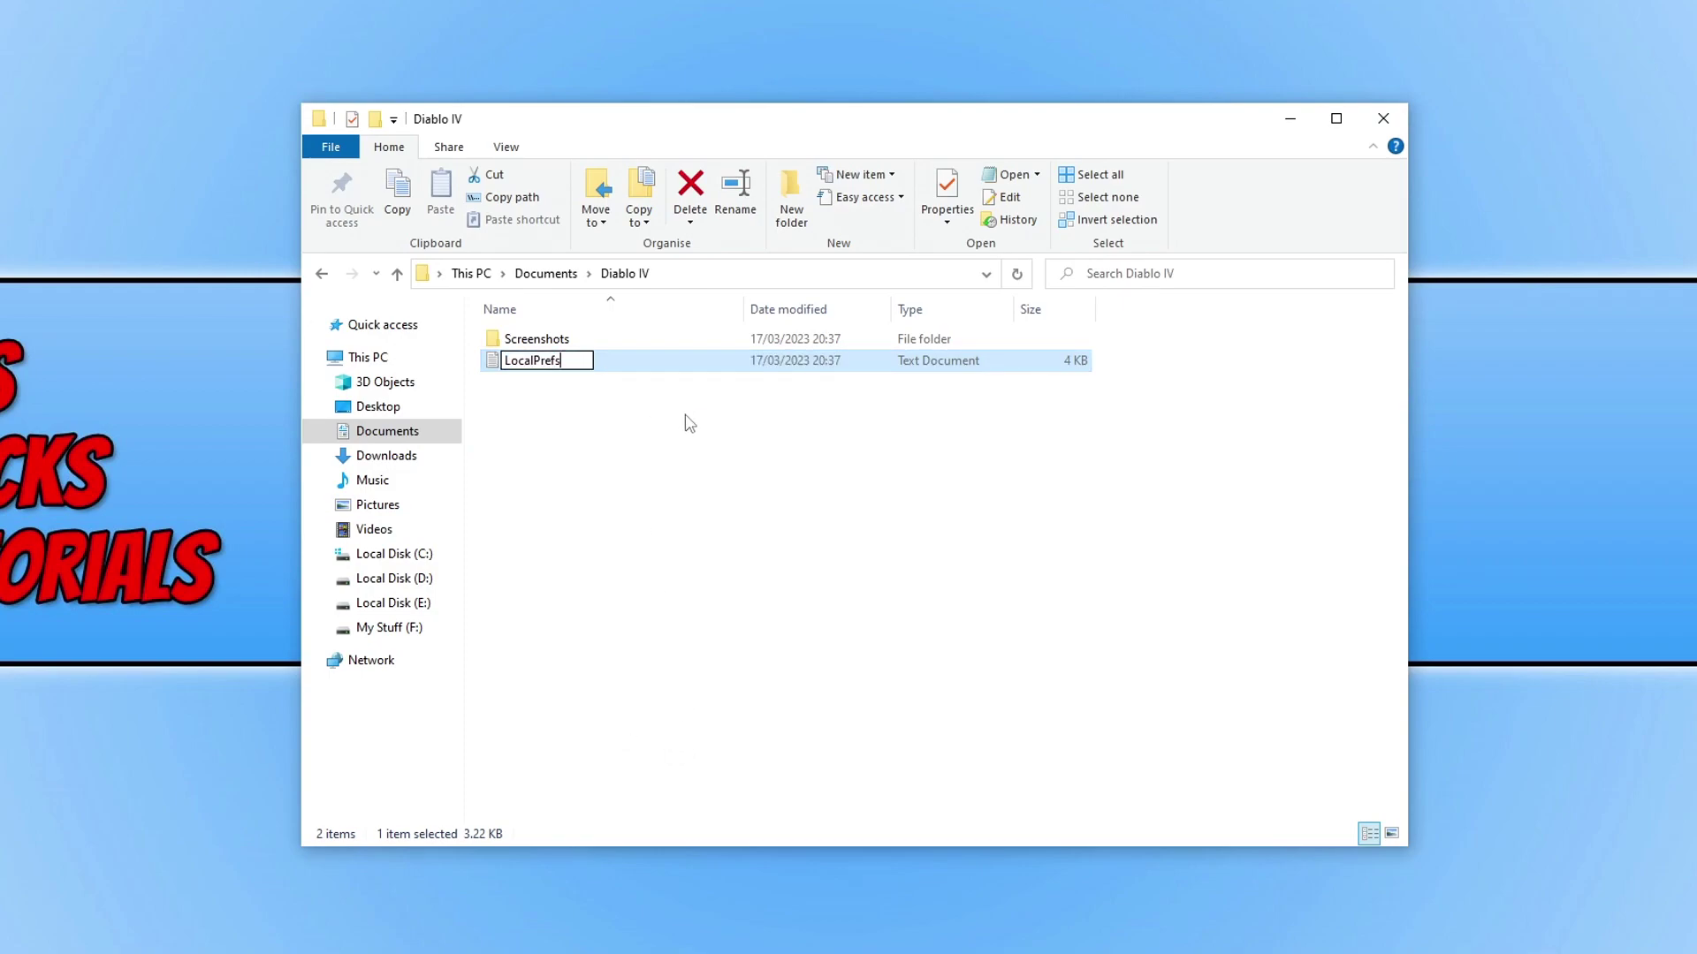
type("bk")
key("Return")
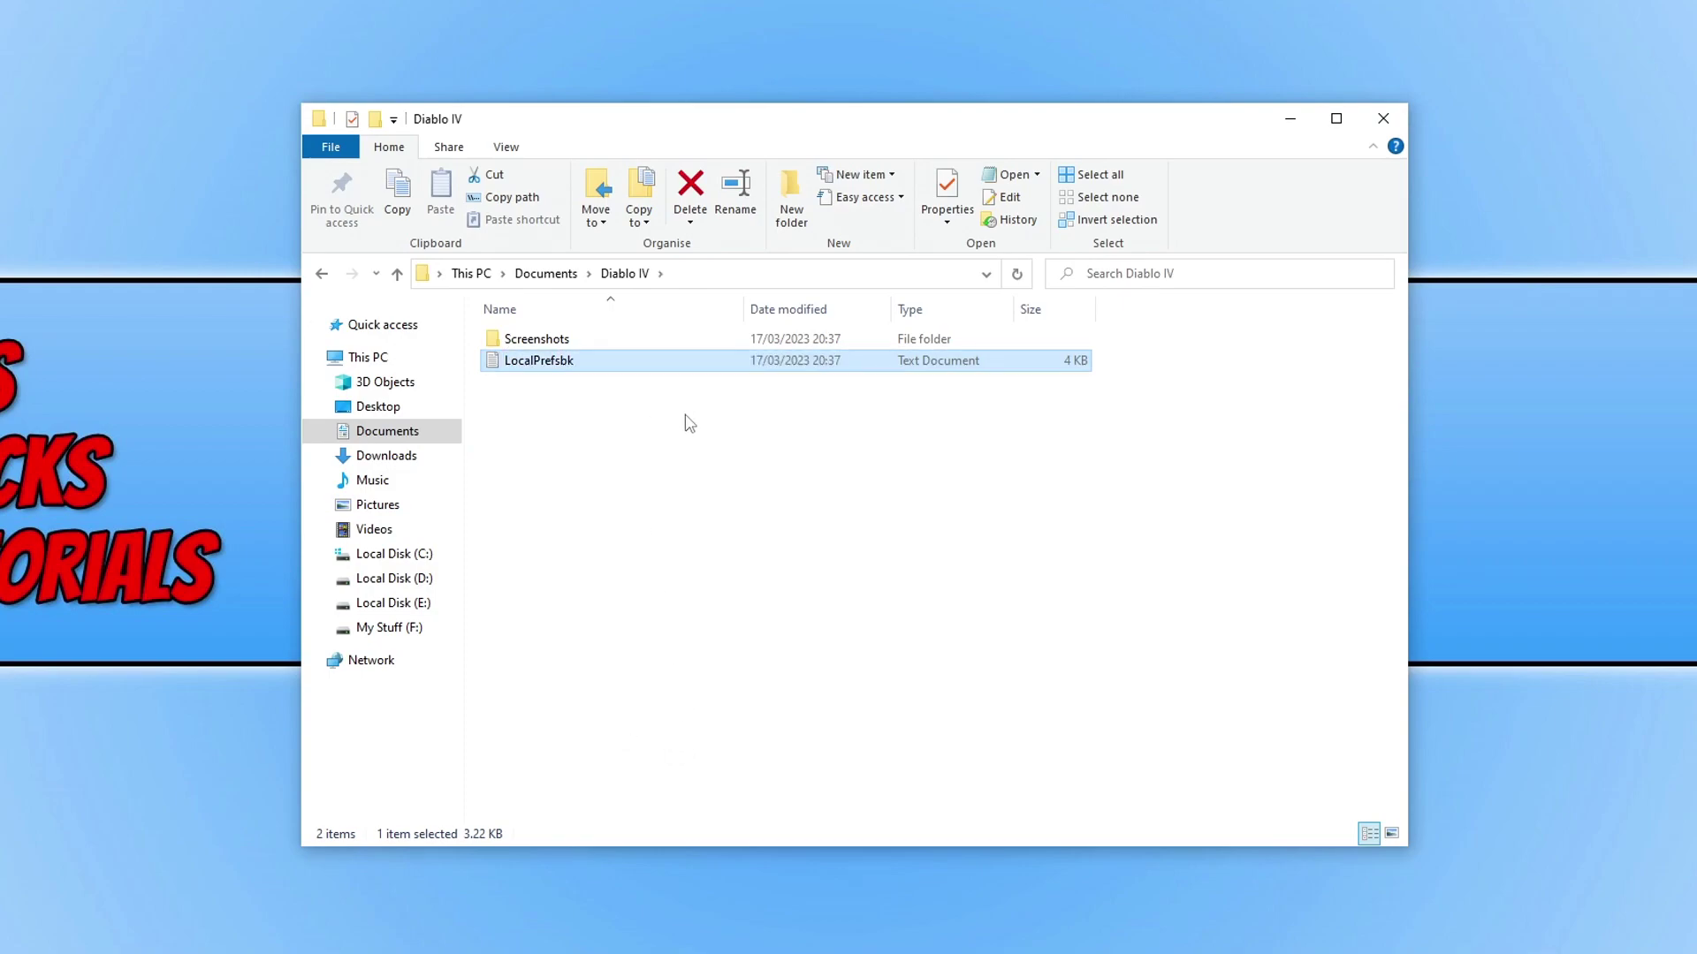
left_click(689, 424)
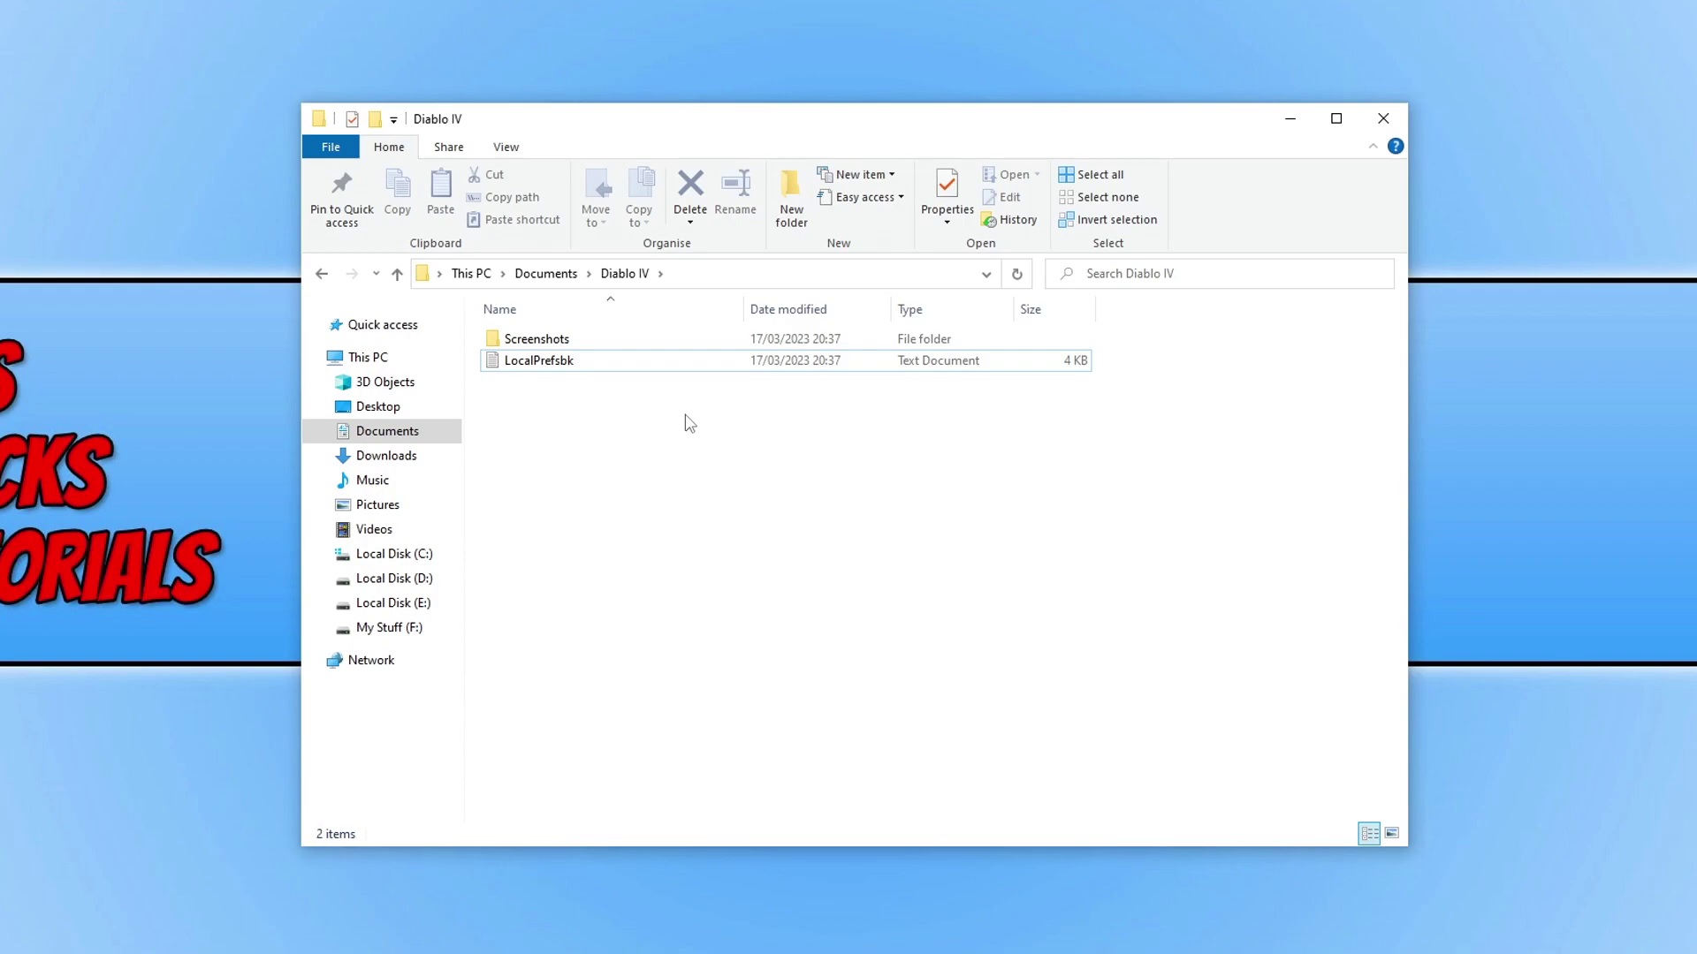
Rename LocalPrefsbk back to LocalPrefs and close the Diablo IV folder window.
right_click(557, 369)
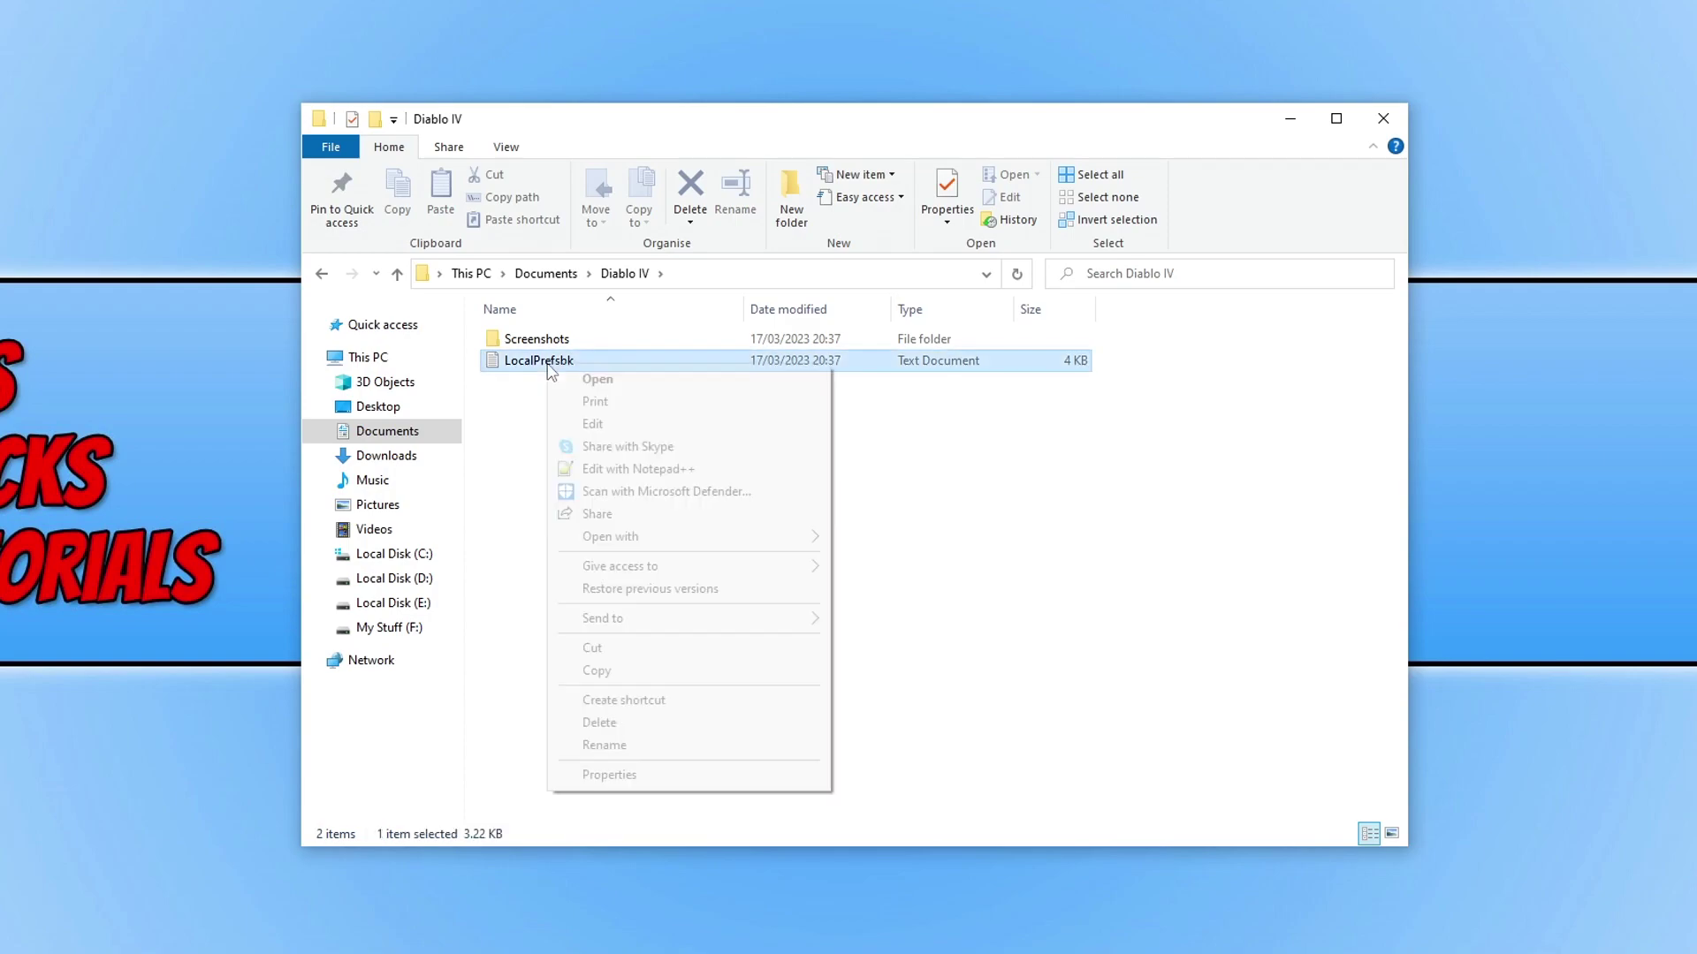
left_click(603, 745)
key("End")
key("BackSpace")
key("BackSpace")
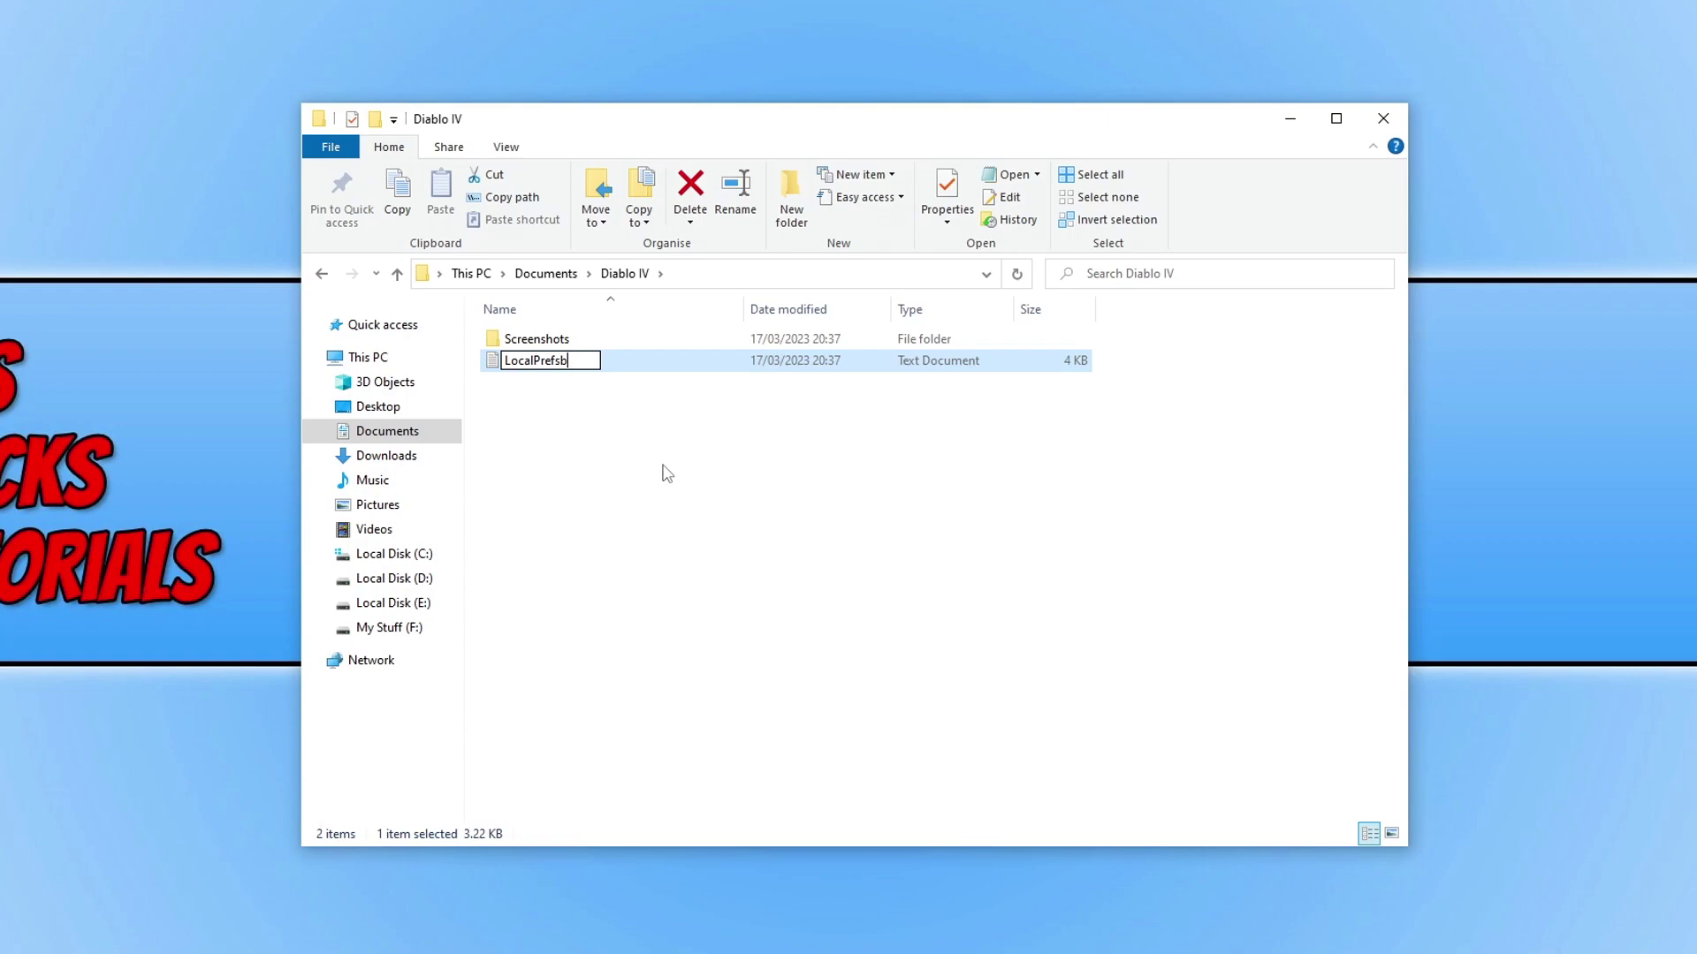
left_click(657, 416)
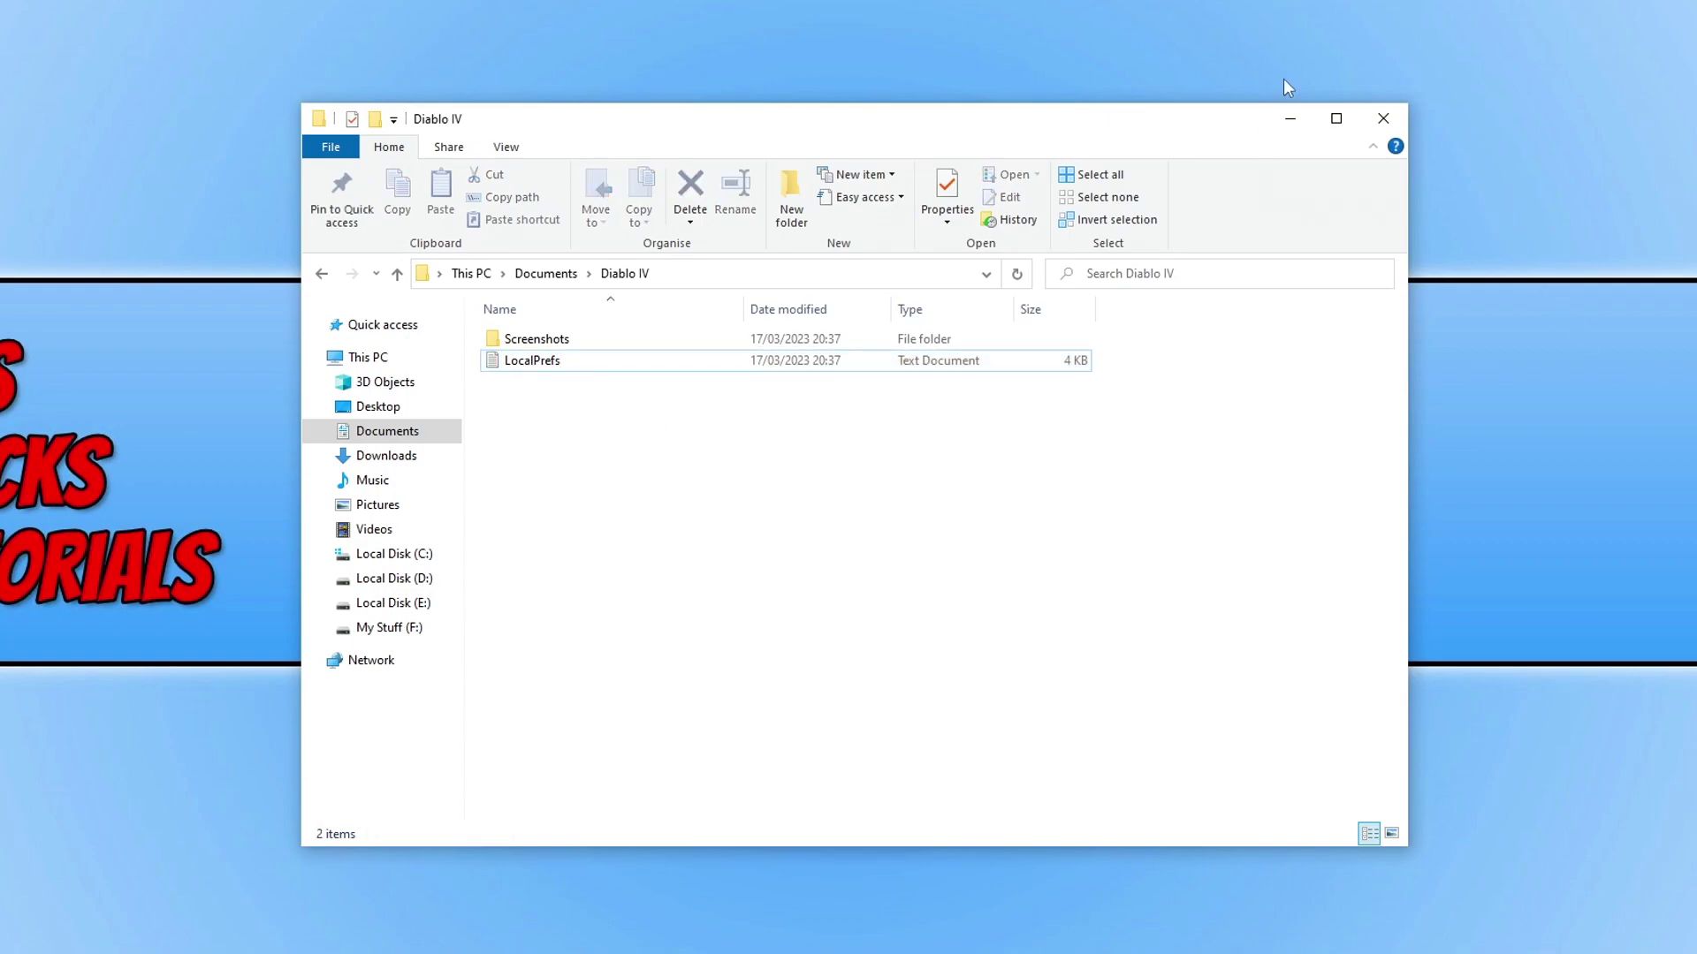
left_click(1382, 117)
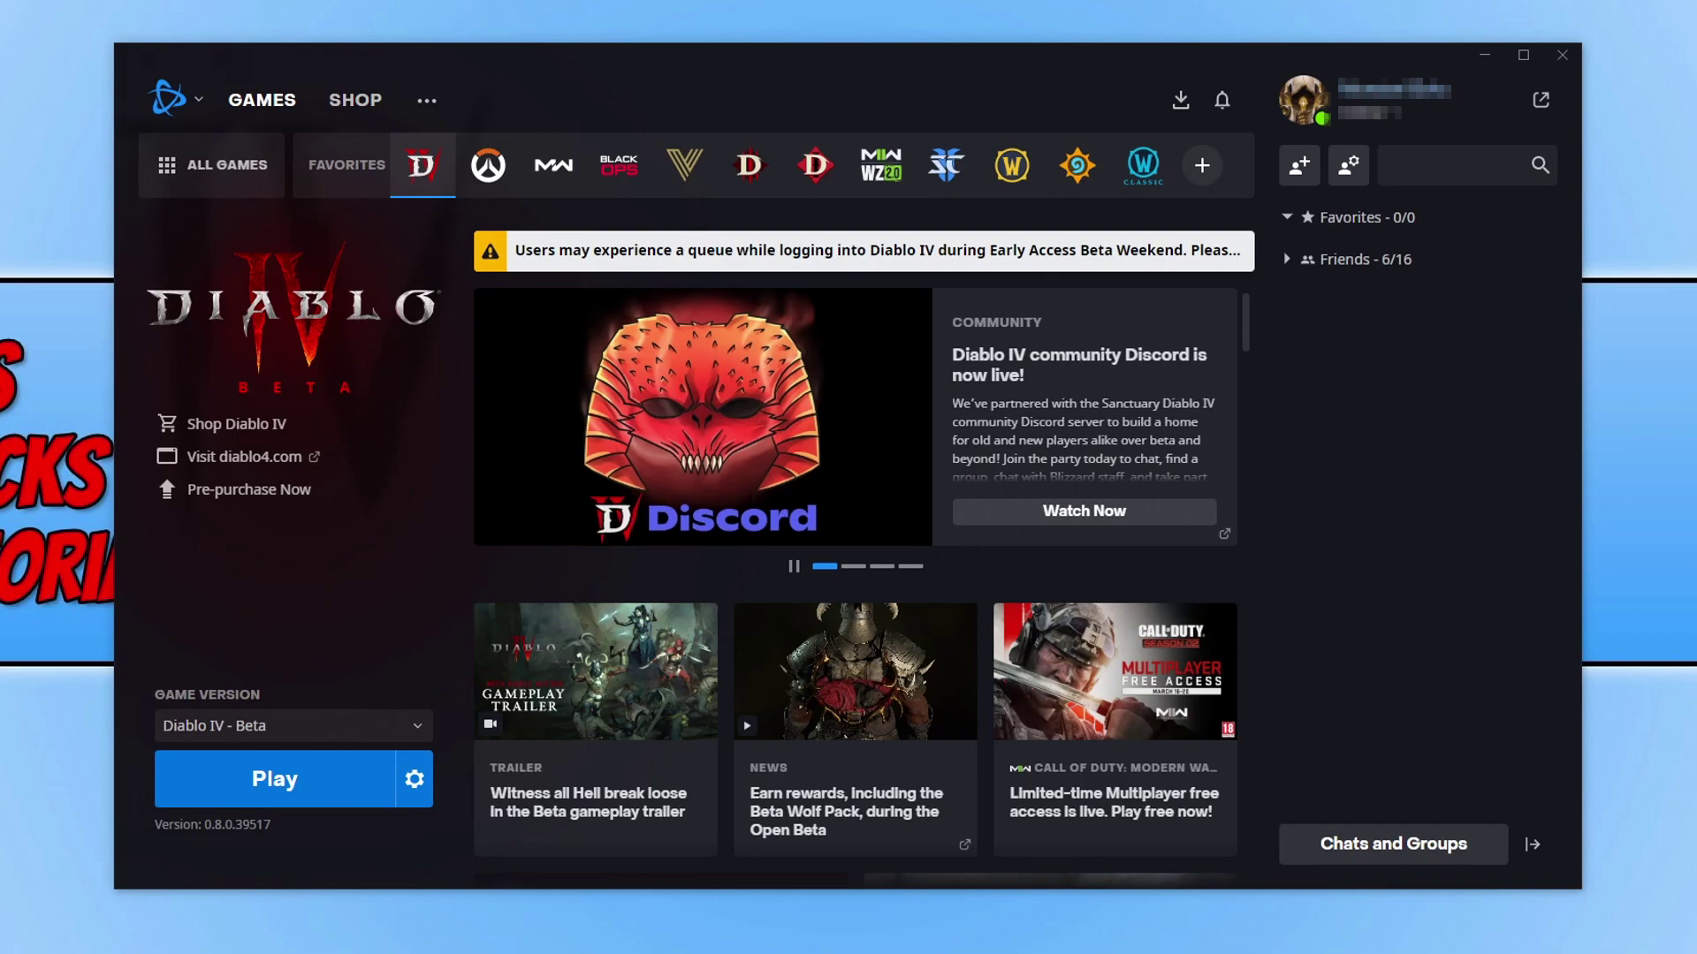
Run Battle.net's Scan and Repair on Diablo IV - Beta so the game files begin scanning.
left_click(416, 785)
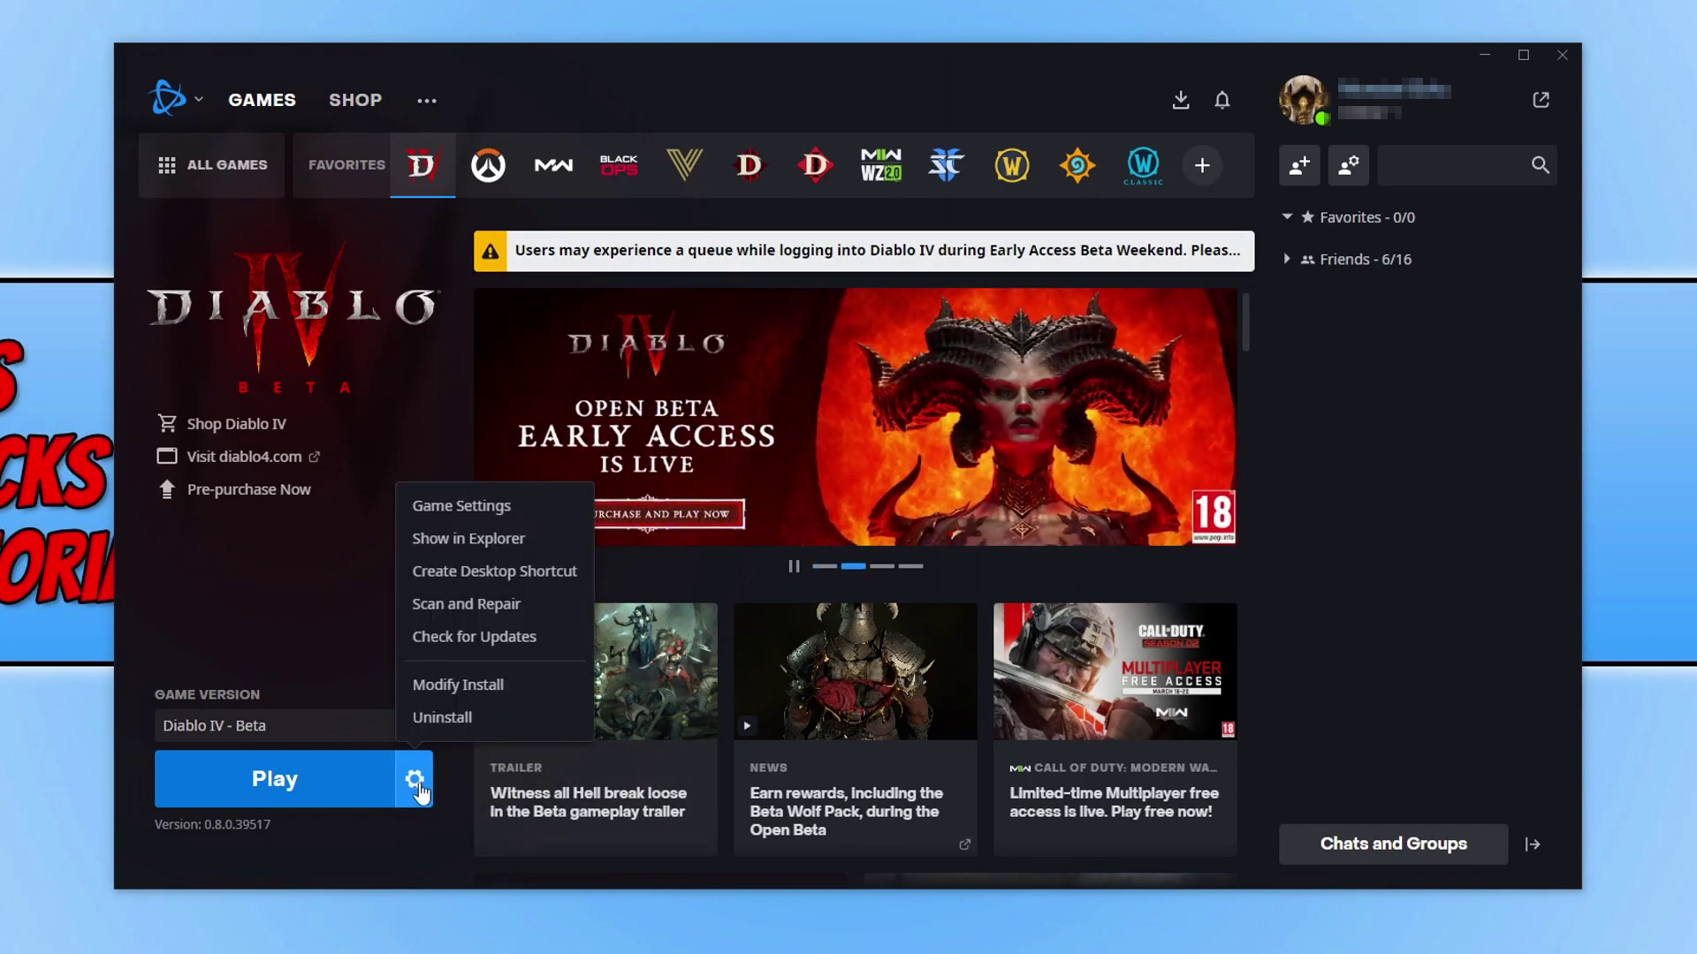
left_click(492, 604)
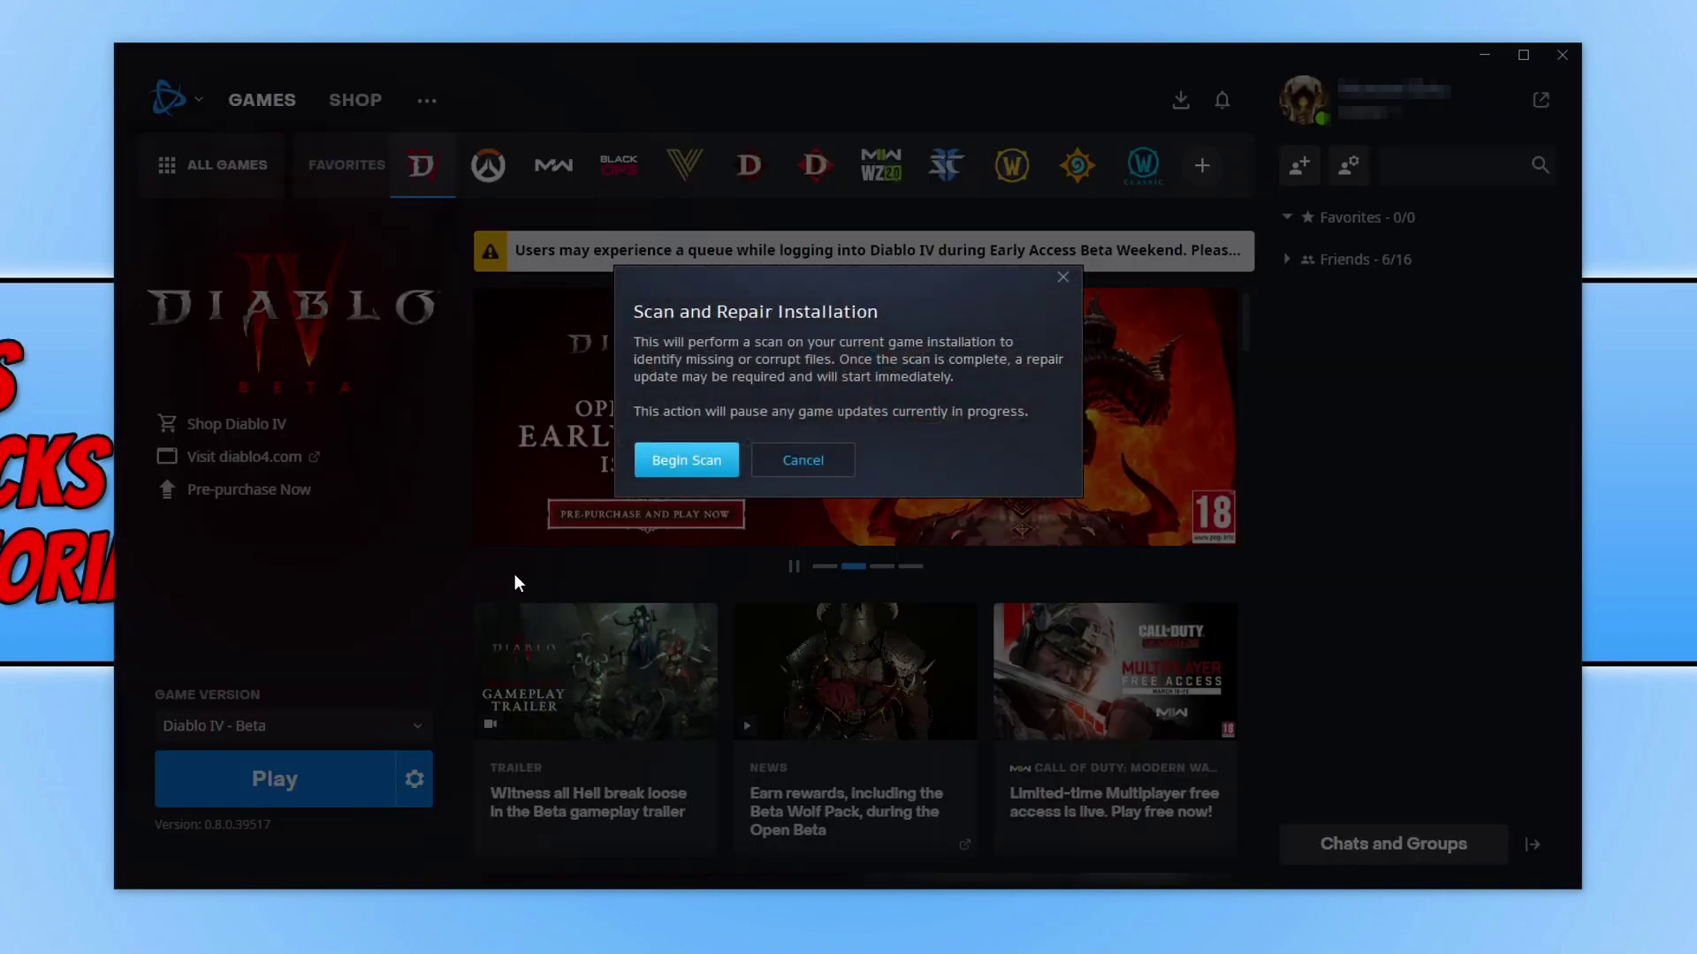
left_click(693, 461)
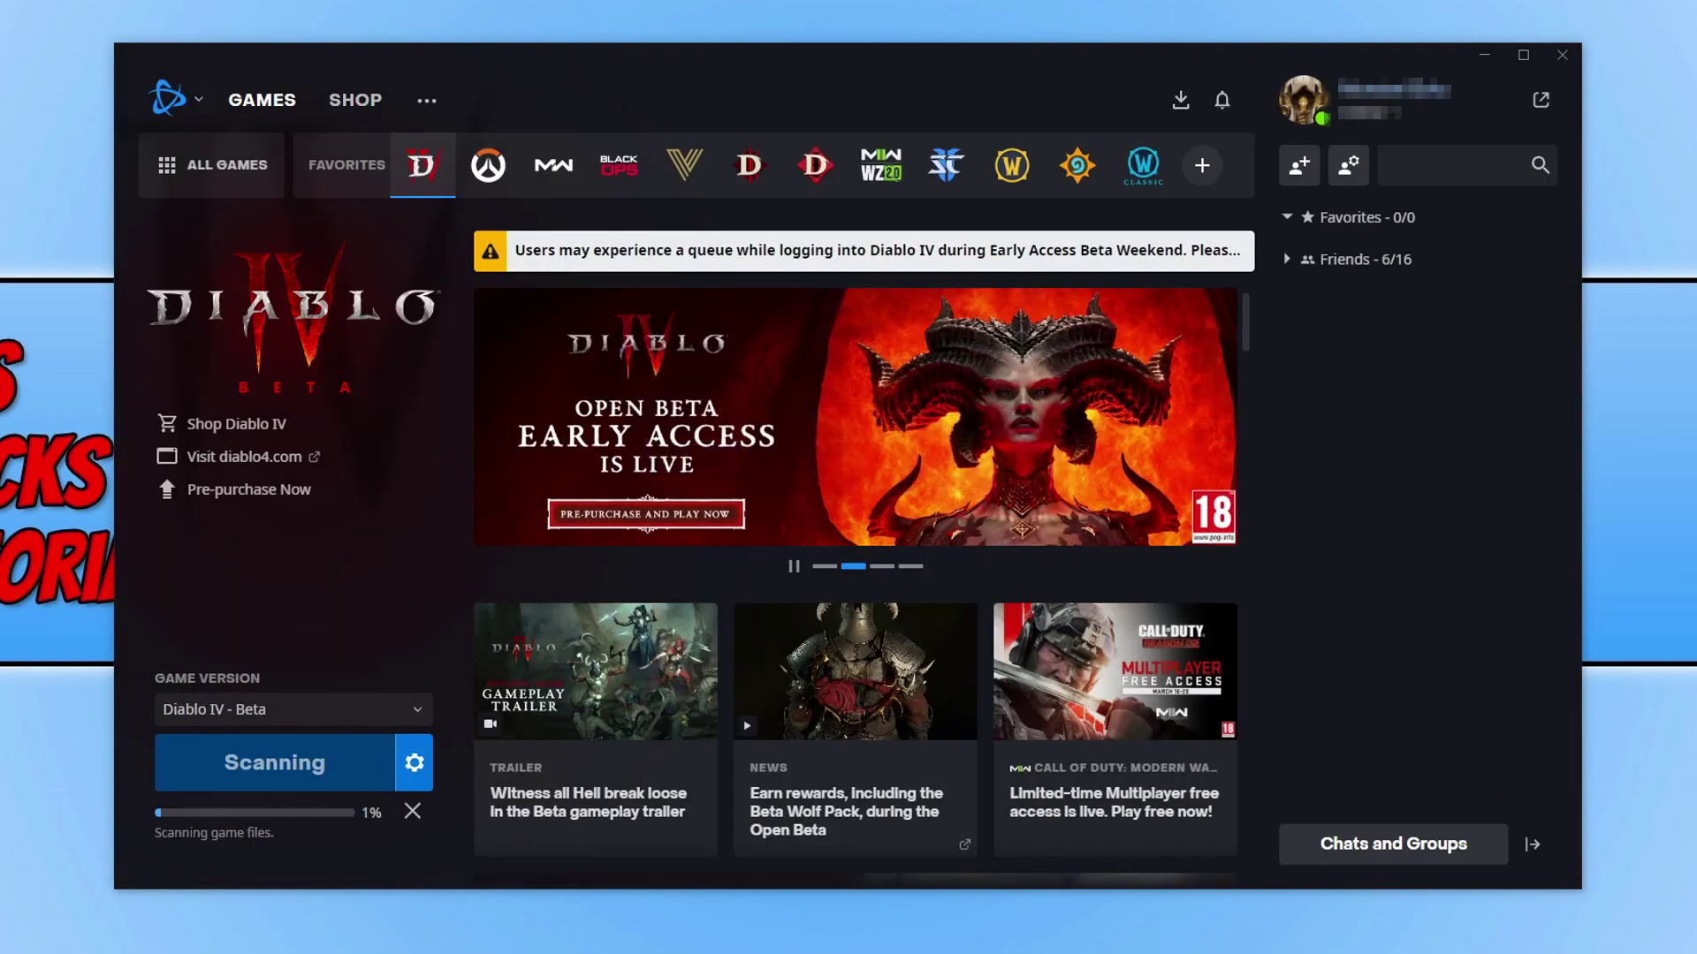